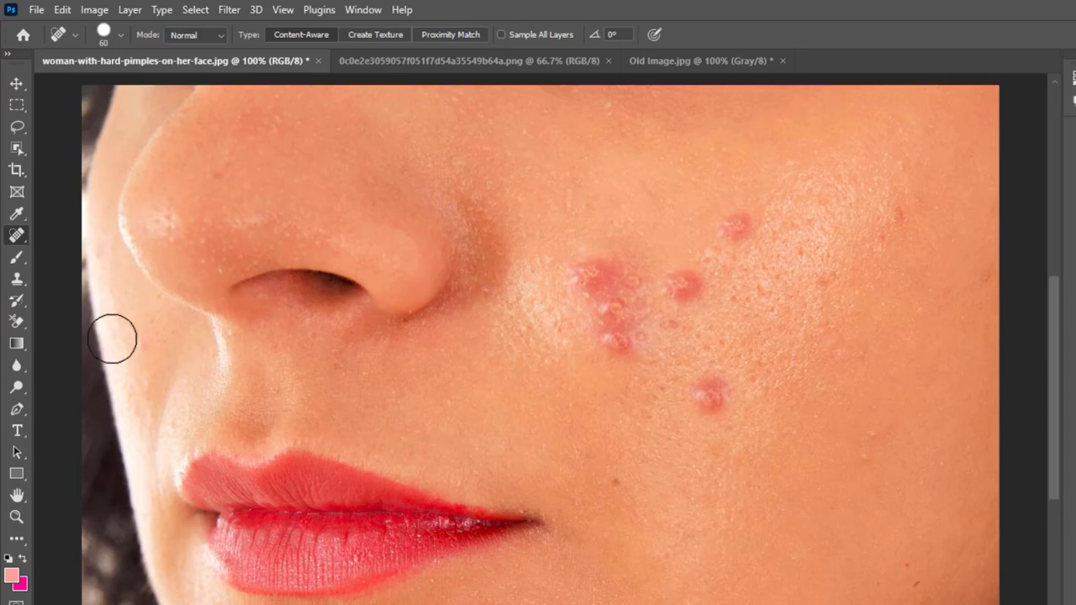
- Choose the Spot Healing Brush tool and enlarge its brush size to 80
right_click(14, 238)
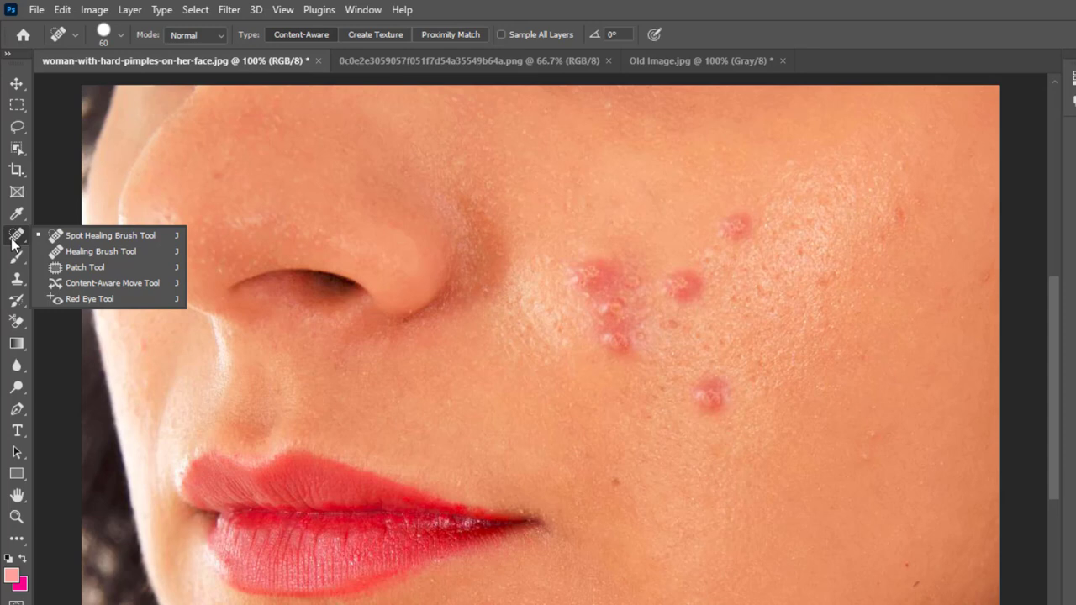
click(101, 237)
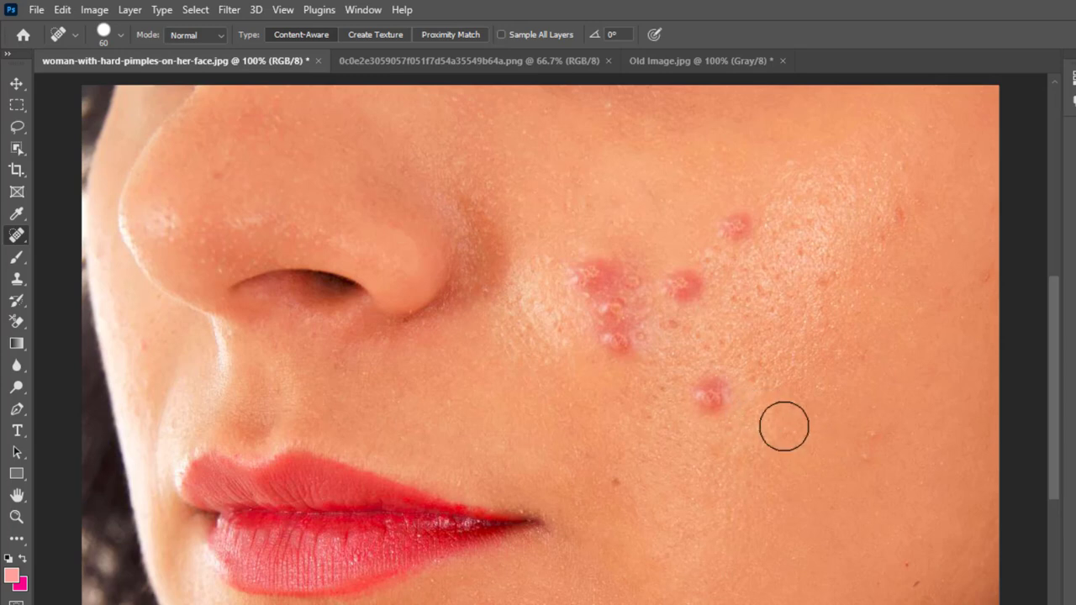
key(bracketright)
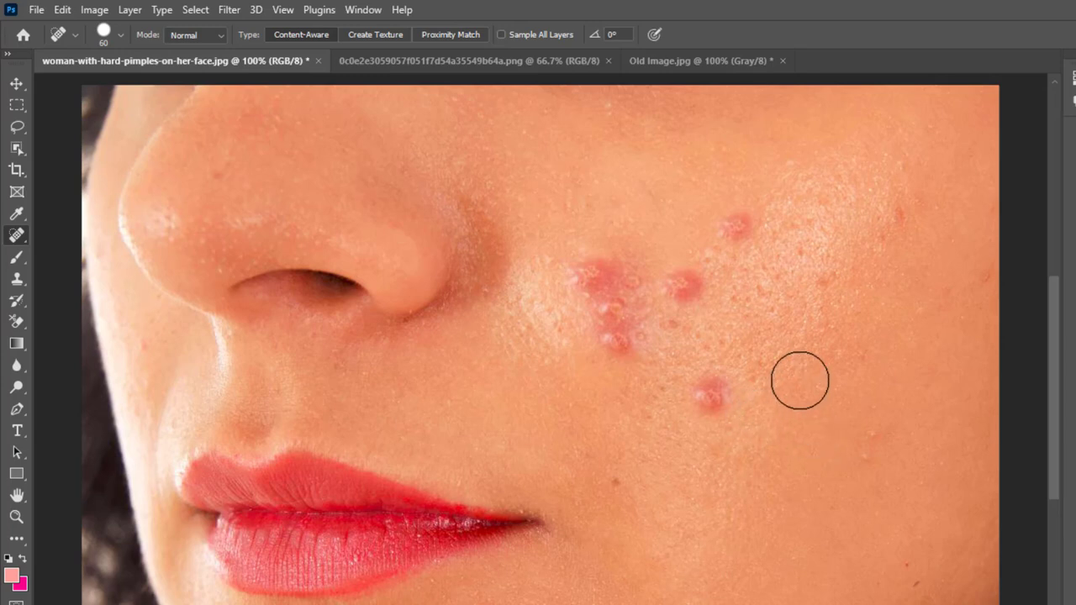
key(bracketright)
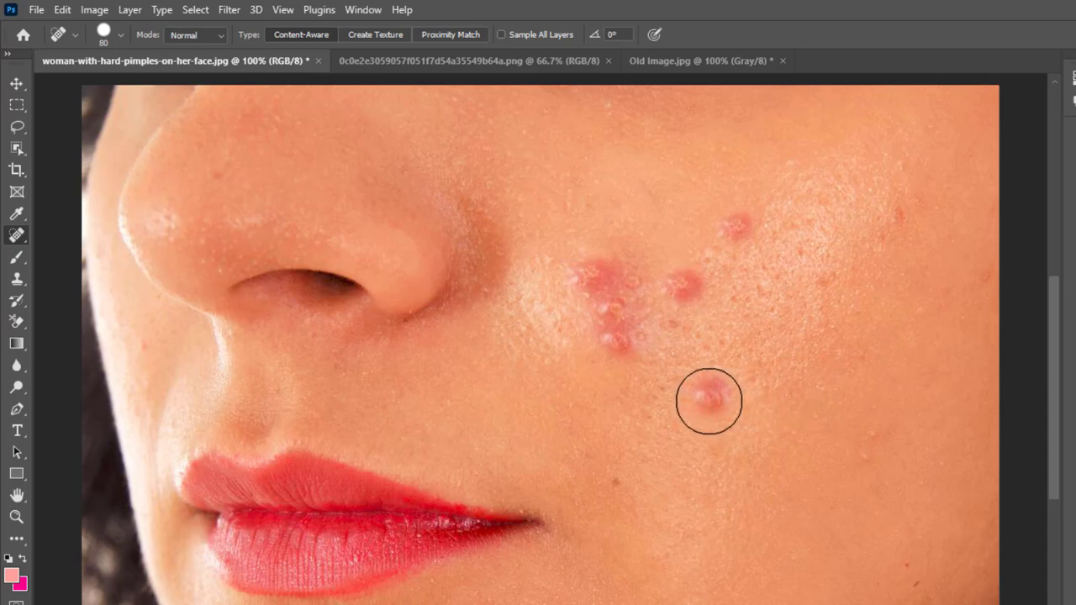
- Heal the red pimples on the woman's cheek directly on the Background layer with the Spot Healing Brush
click(709, 402)
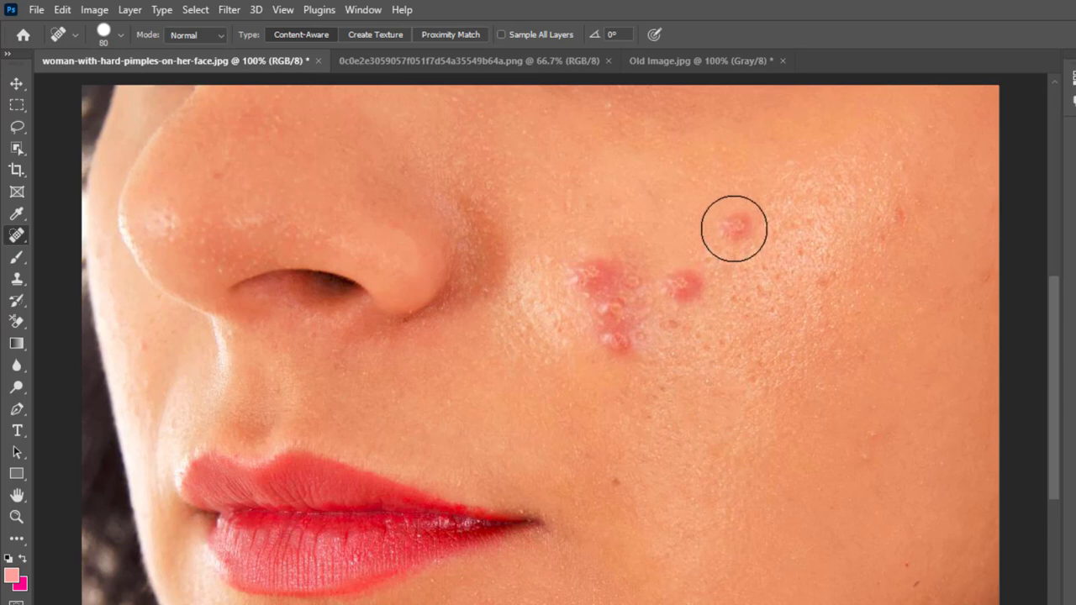
click(734, 229)
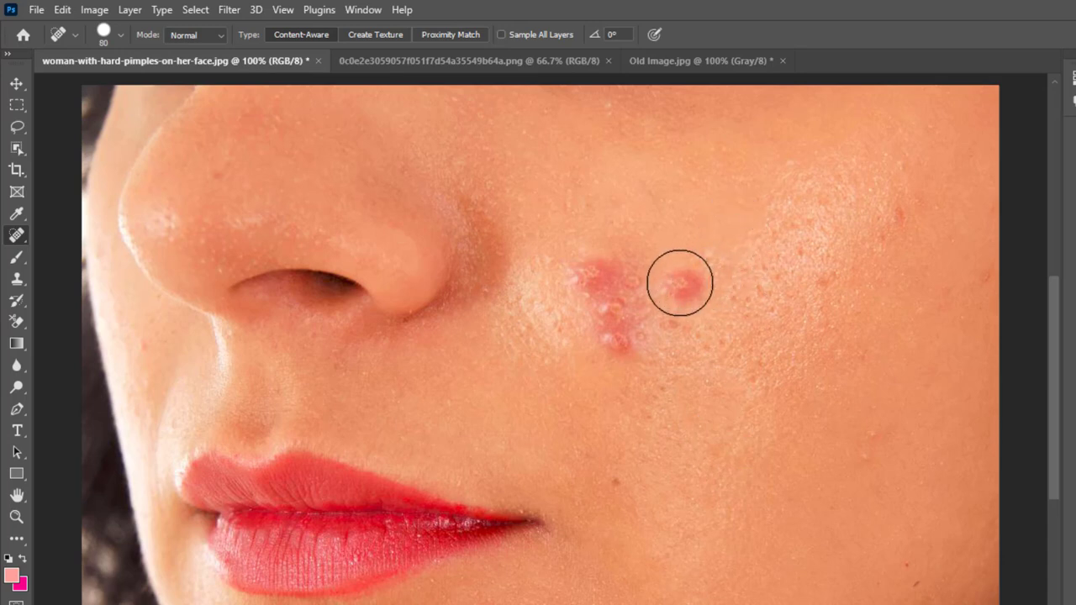
click(680, 285)
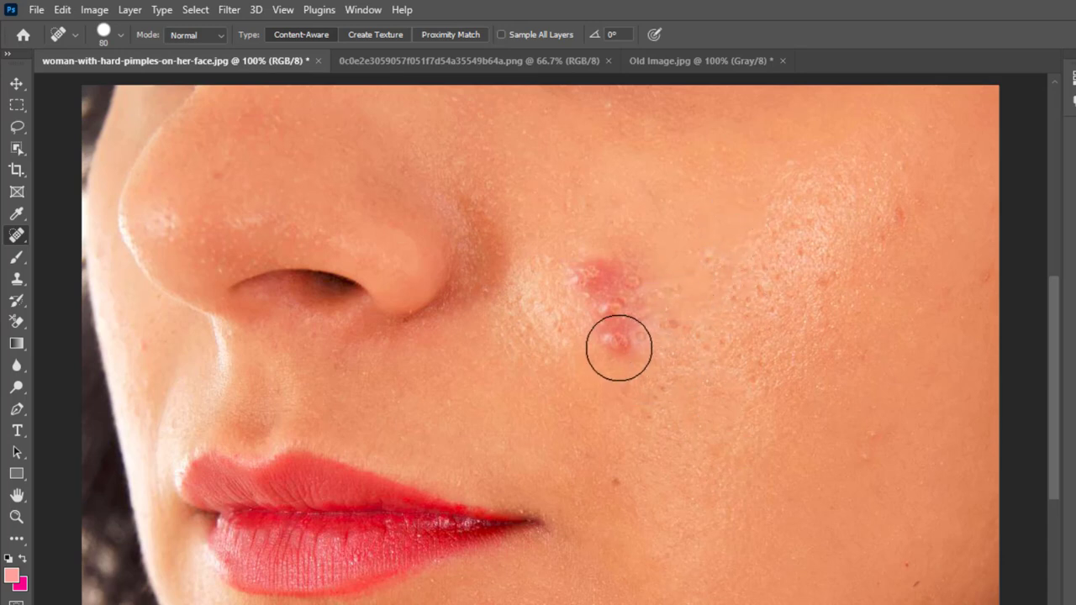
click(619, 347)
click(604, 299)
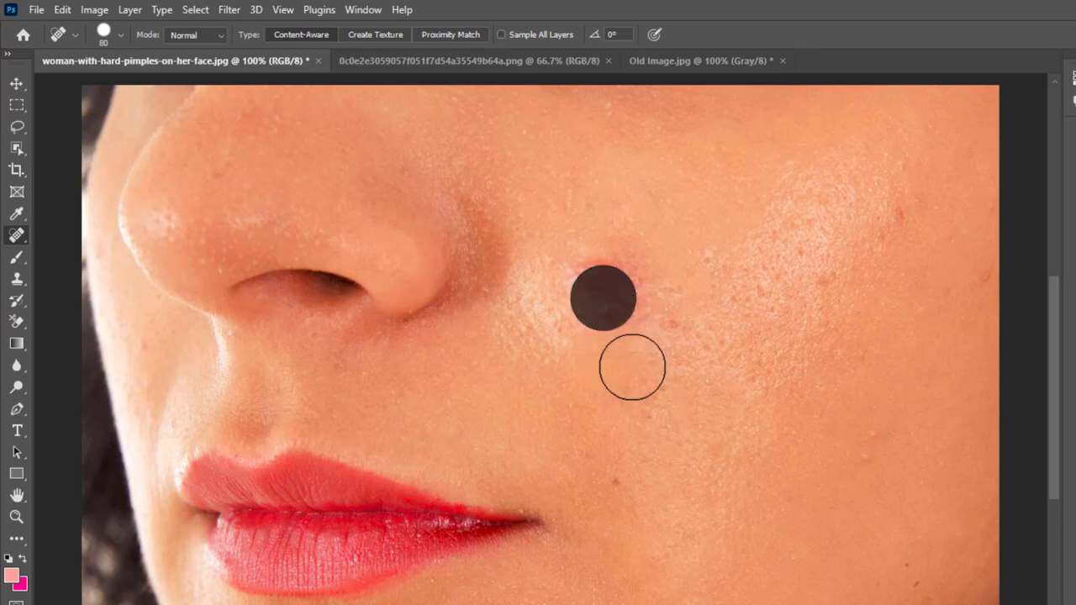
click(594, 272)
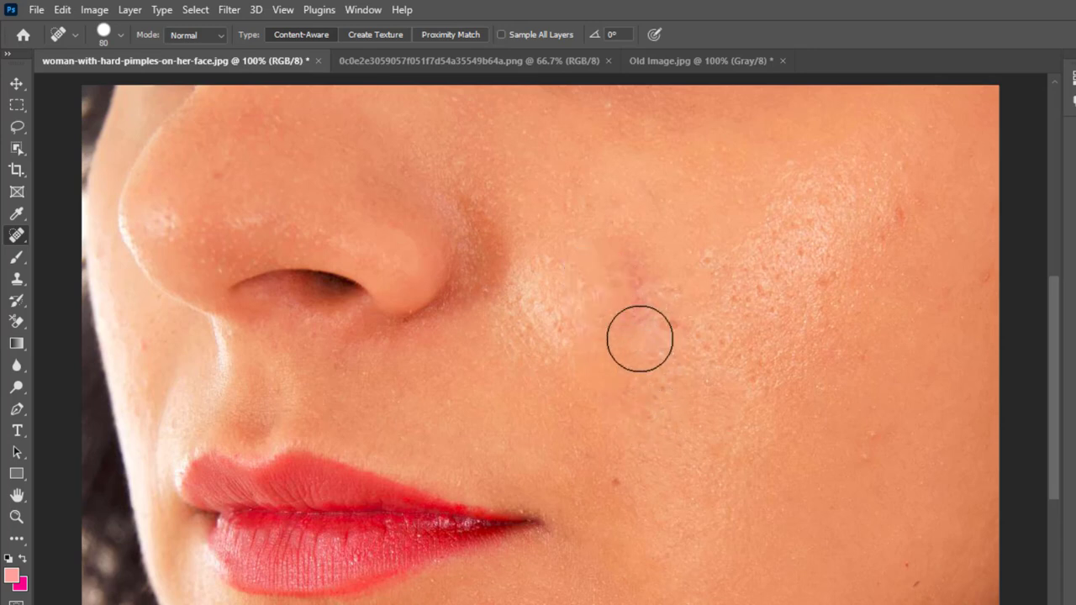
click(635, 306)
click(627, 269)
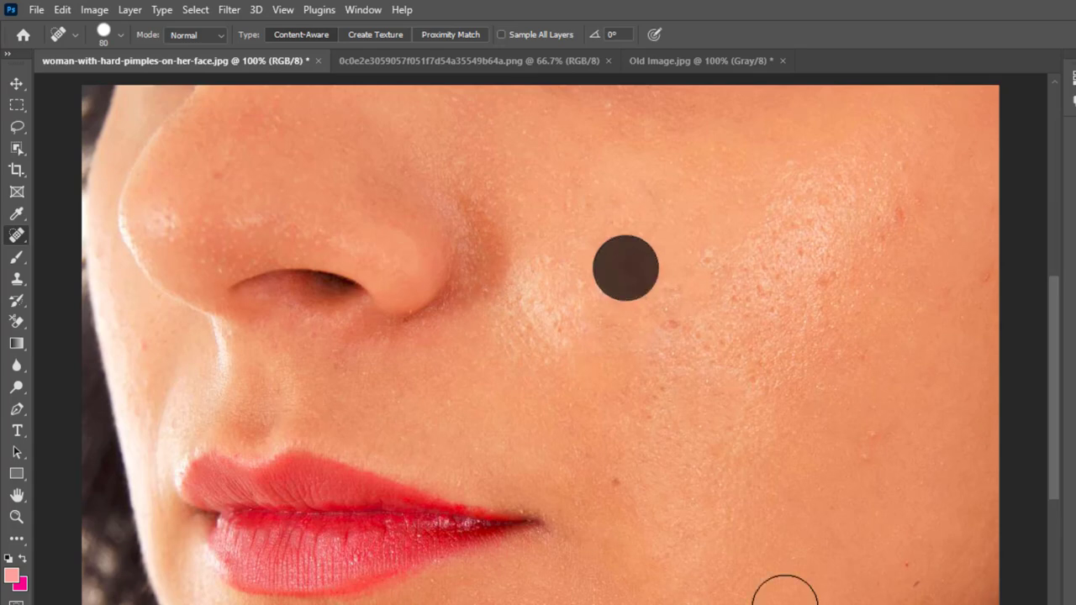
- Revert the woman's photo to its last saved version
click(36, 10)
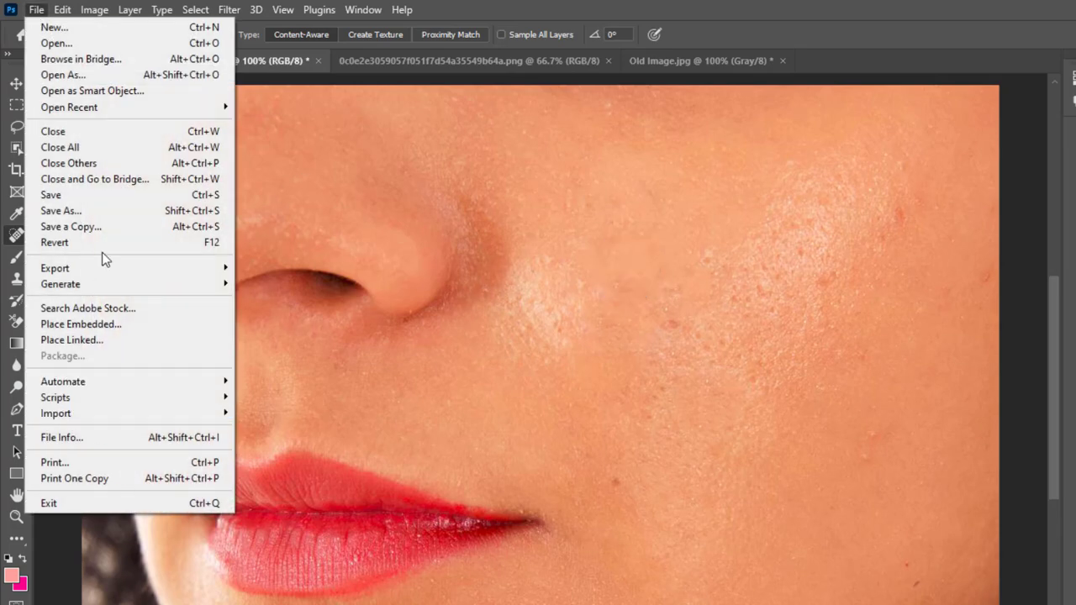
click(104, 249)
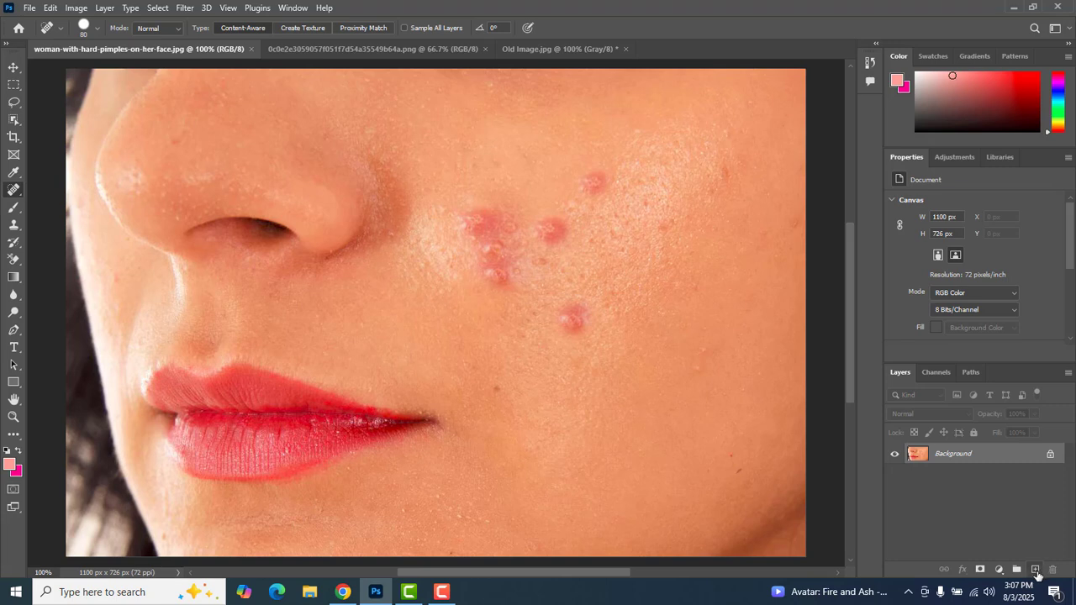
- Add a blank layer, enable Sample All Layers, and heal the cheek pimples on it with the Spot Healing Brush
click(1036, 570)
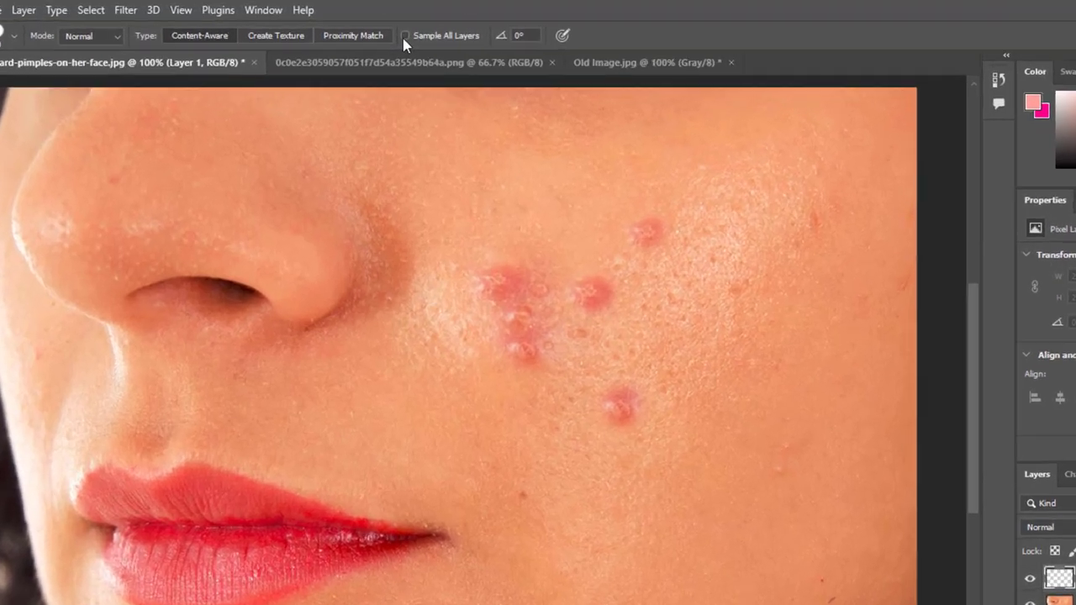
click(405, 36)
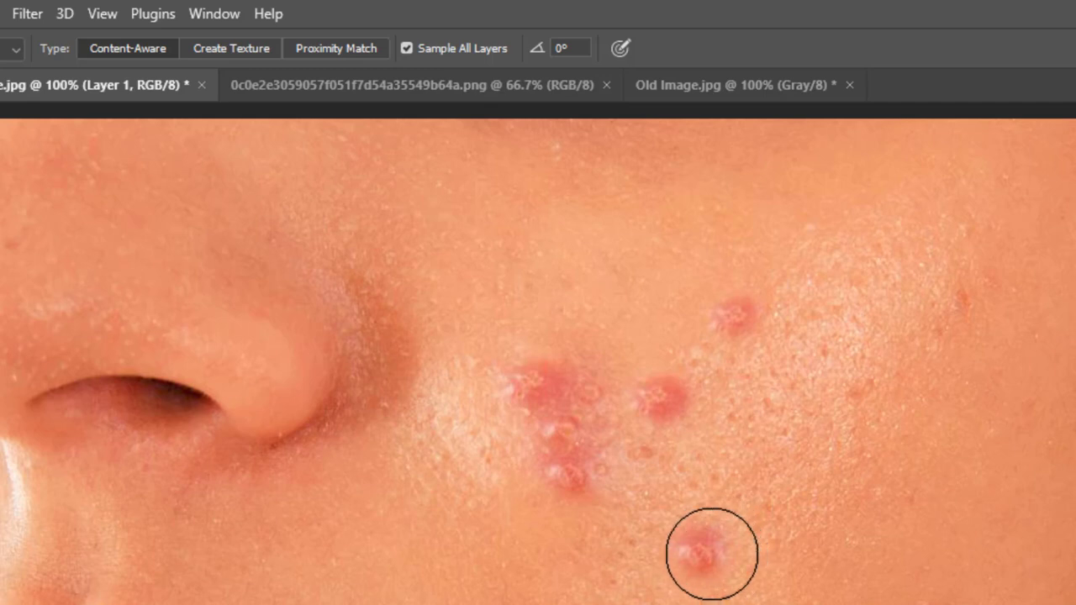
click(711, 555)
click(740, 324)
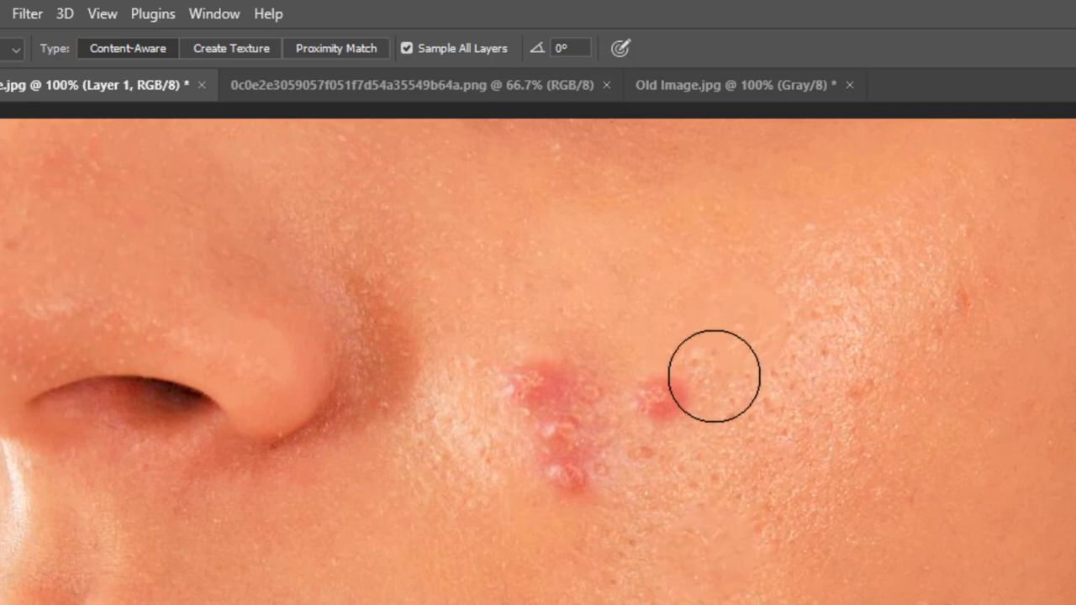
click(669, 397)
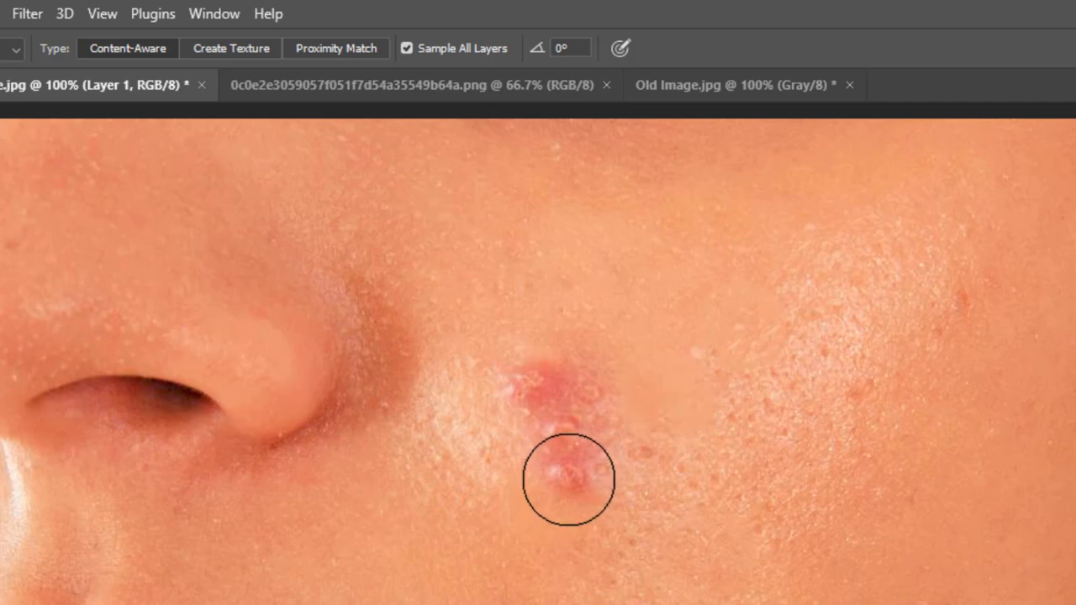
click(568, 479)
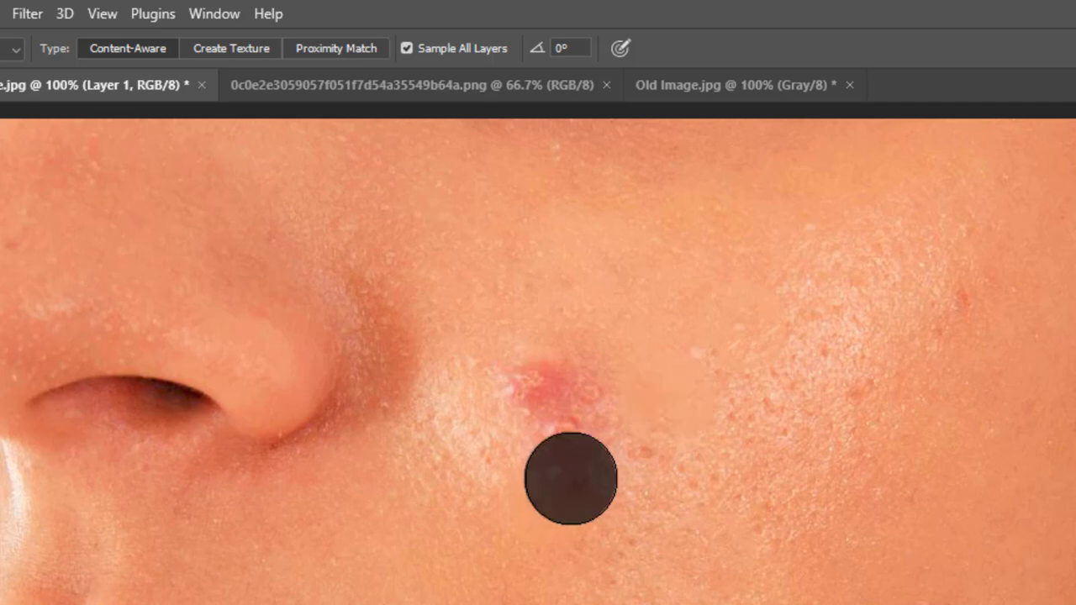
click(559, 426)
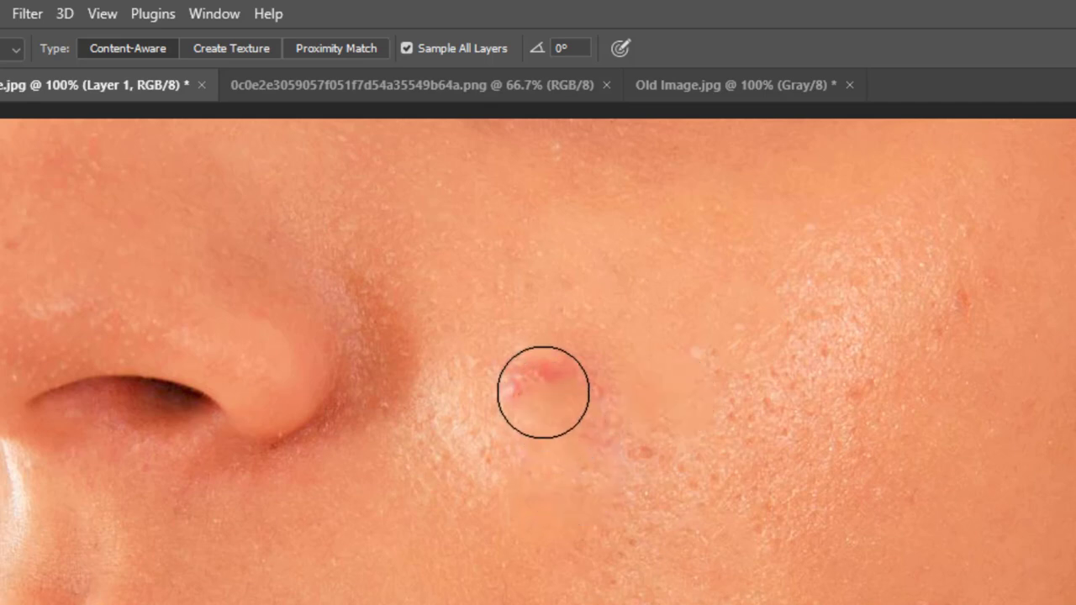
click(543, 393)
click(594, 400)
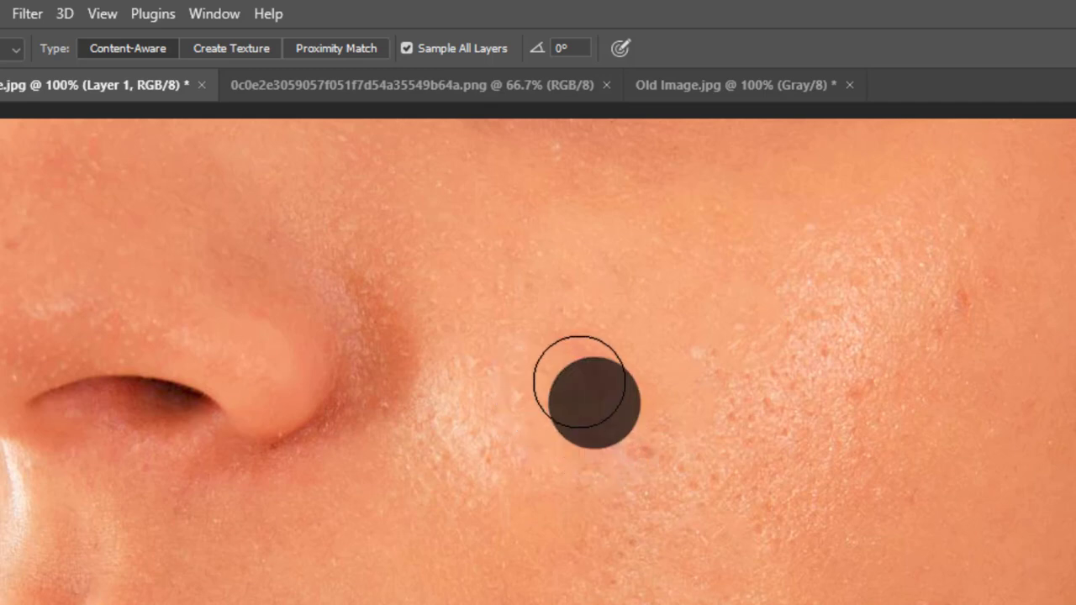
click(573, 366)
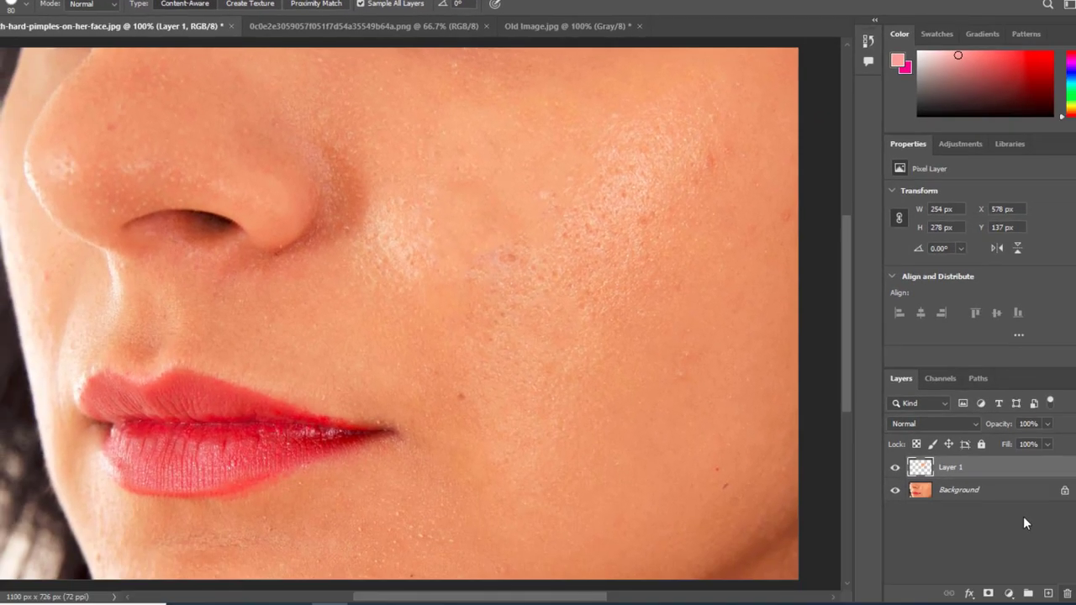
- Hide and show Layer 1 to compare the cheek before and after healing
click(895, 468)
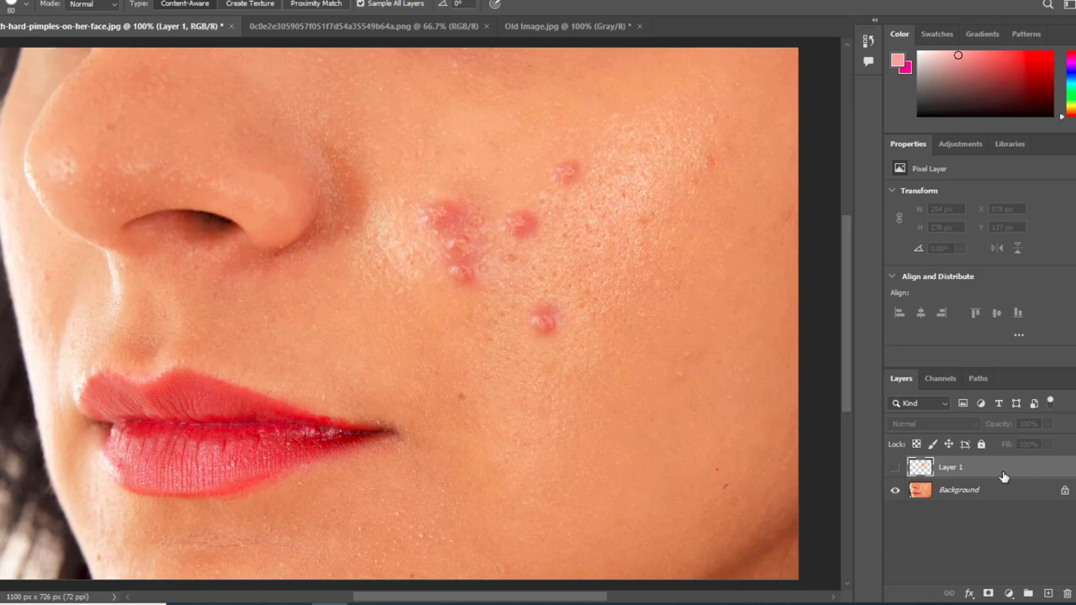
click(895, 469)
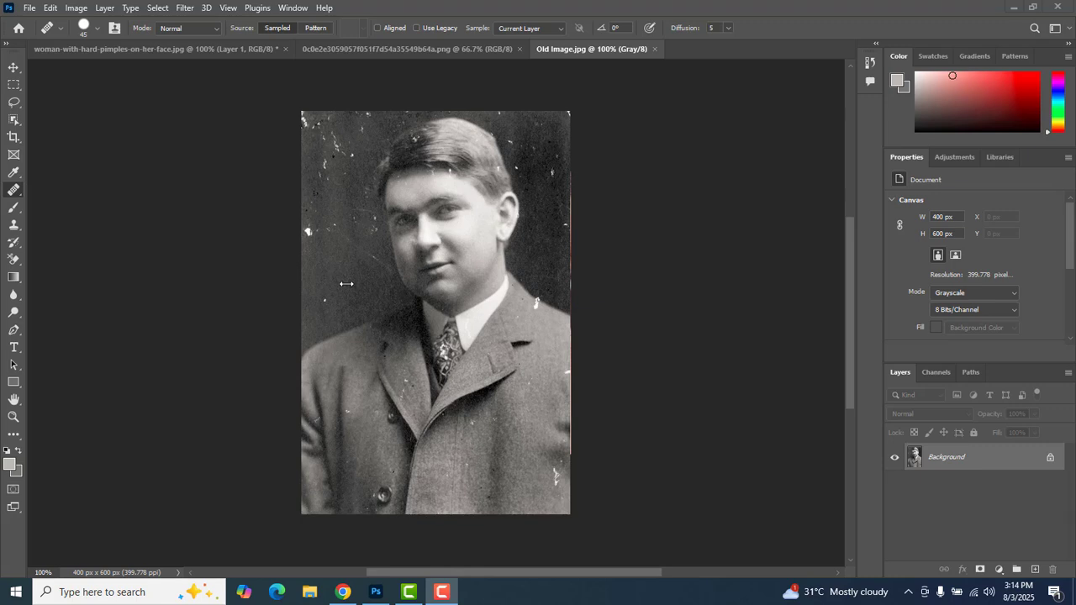
- In Old Image.jpg, choose the Healing Brush tool for use on a new layer and set its sampling to All Layers
right_click(14, 193)
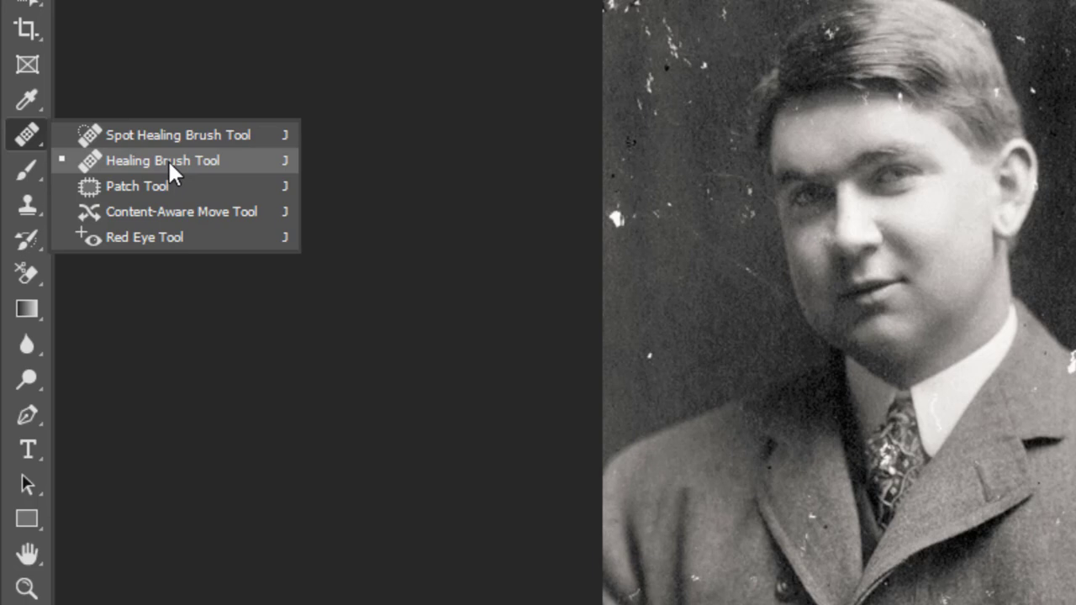
click(169, 164)
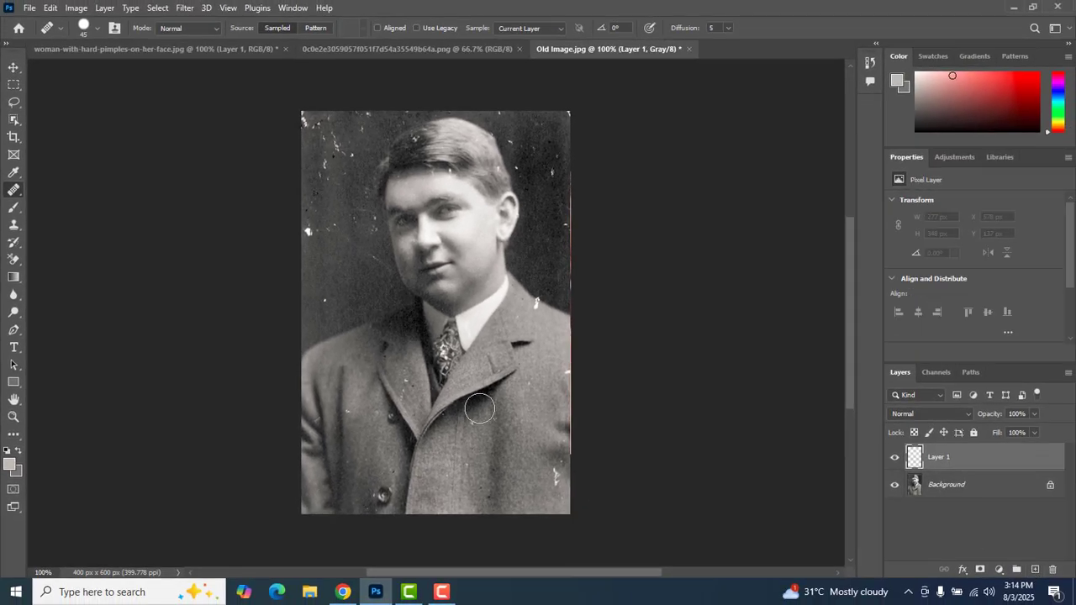
click(394, 320)
key(ctrl+z)
click(561, 28)
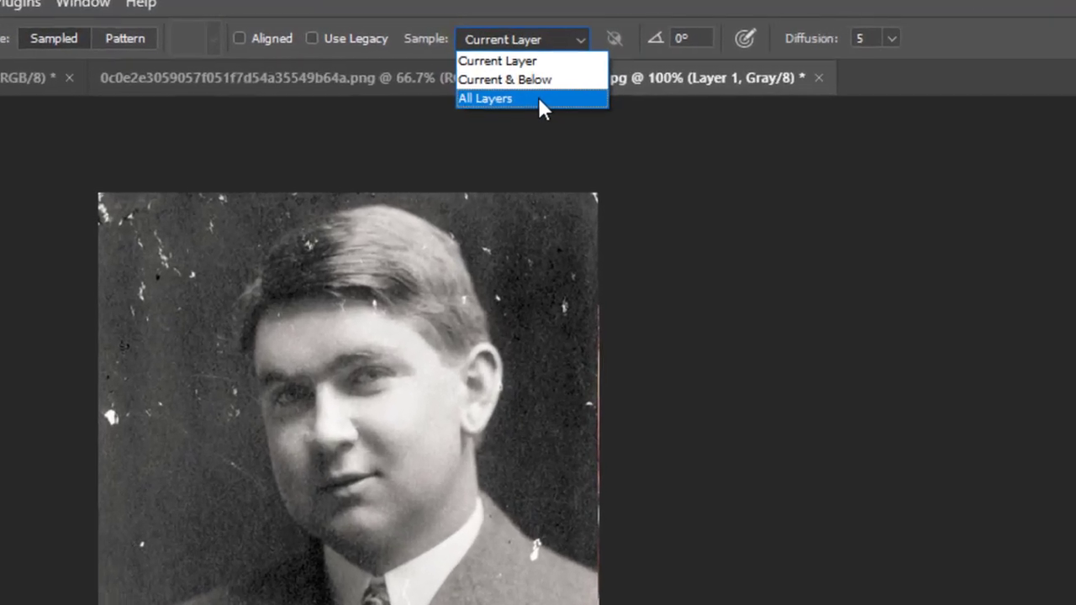
click(539, 59)
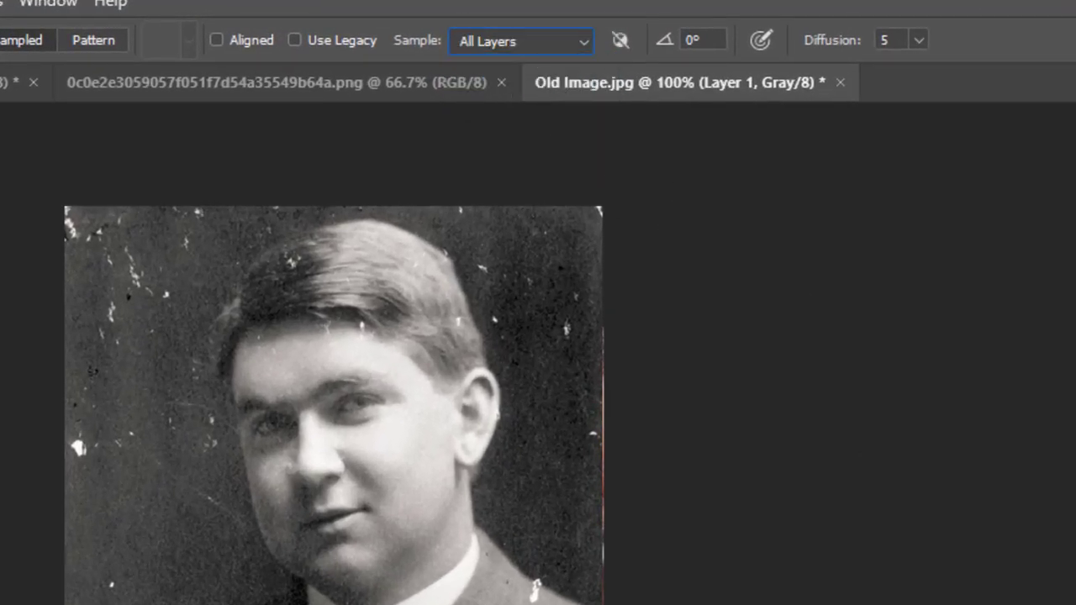
- Sample clean backdrop areas and heal the white spots in the dark background beside the man's face and above his shoulder
click(120, 530)
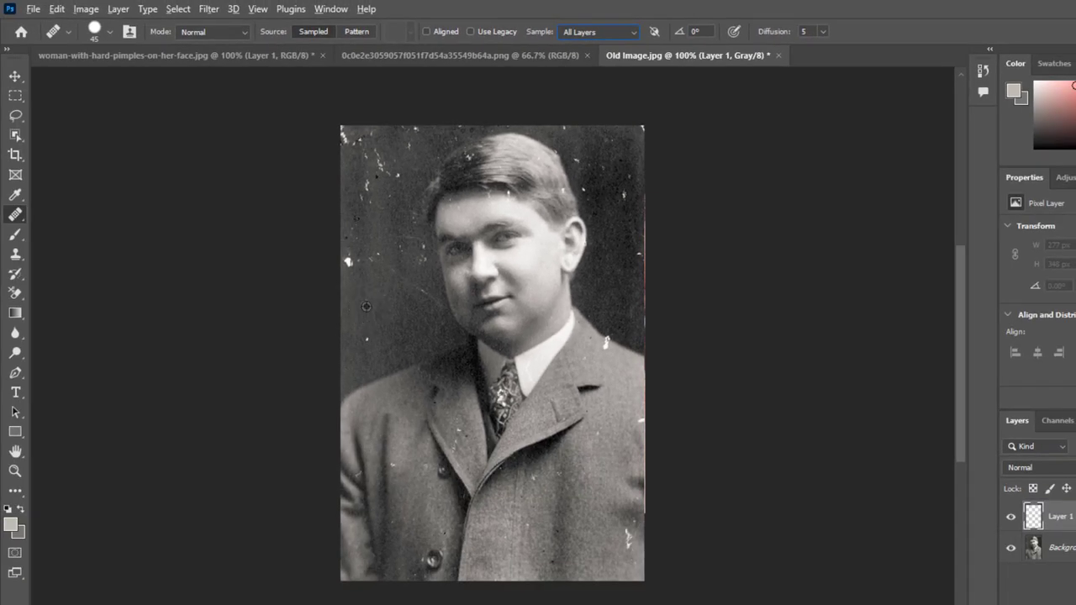
alt+click(363, 299)
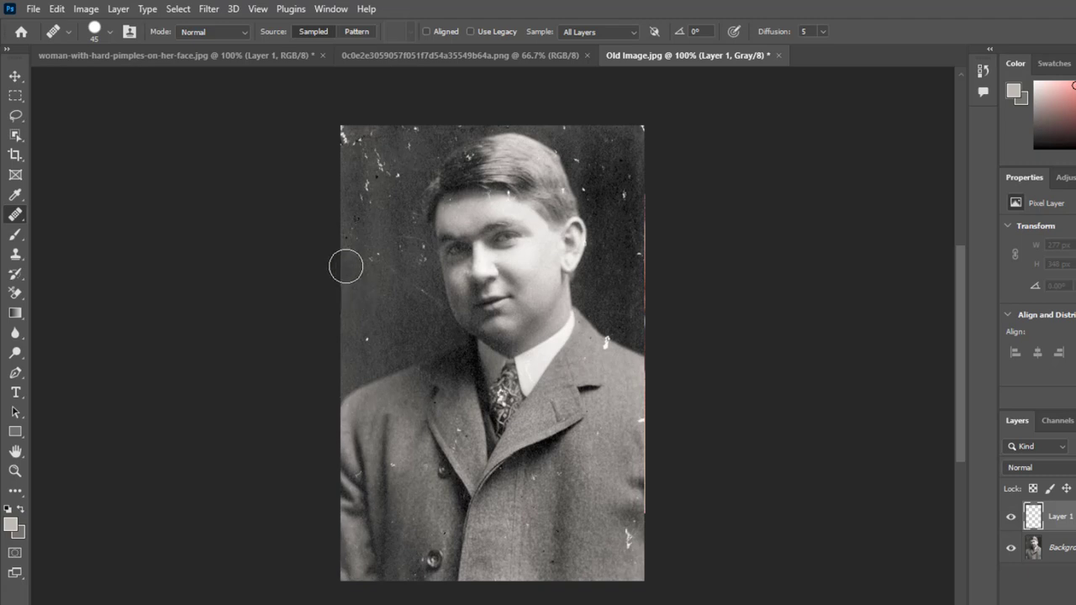
click(347, 262)
click(390, 269)
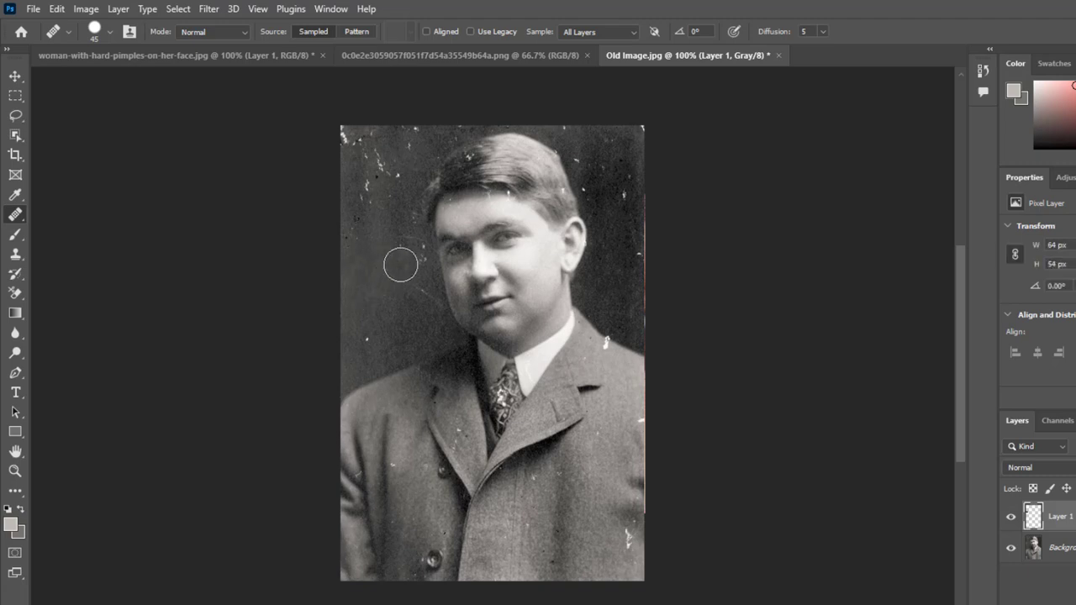
mouse_move(401, 257)
mouse_down()
mouse_move(409, 272)
mouse_move(415, 257)
mouse_up()
alt+click(367, 307)
click(363, 332)
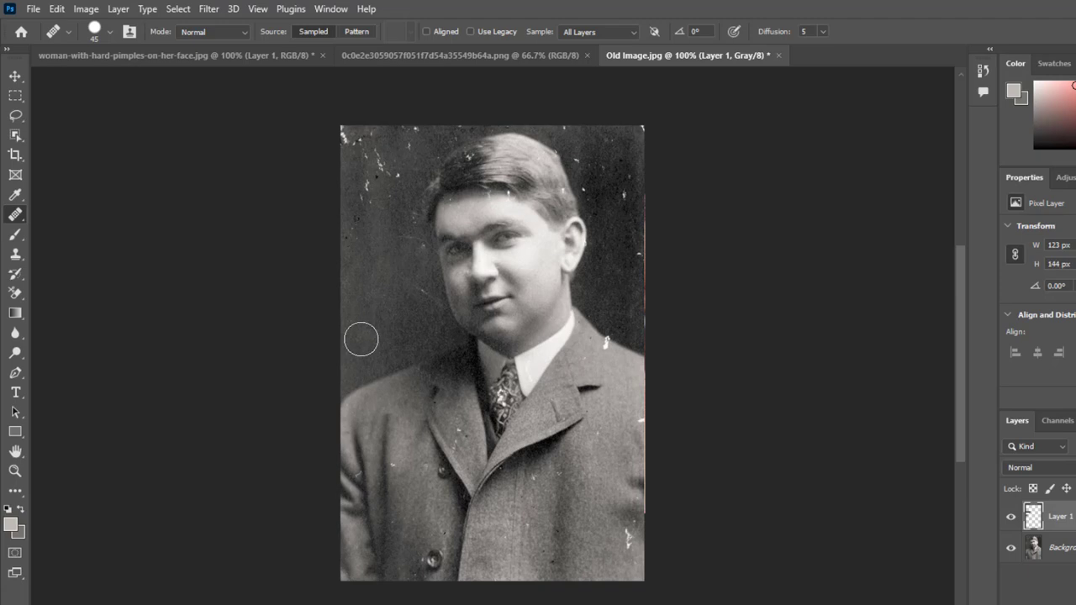
- Heal the white marks in the dark background beside the man's ear, using nearby clean backdrop as the source
click(622, 284)
click(634, 257)
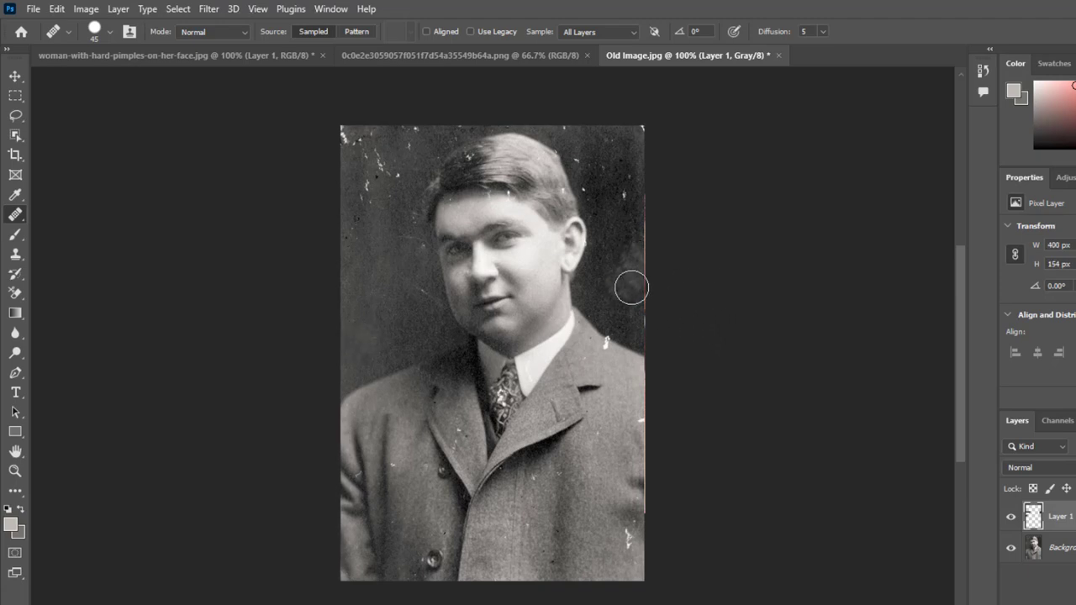
click(615, 261)
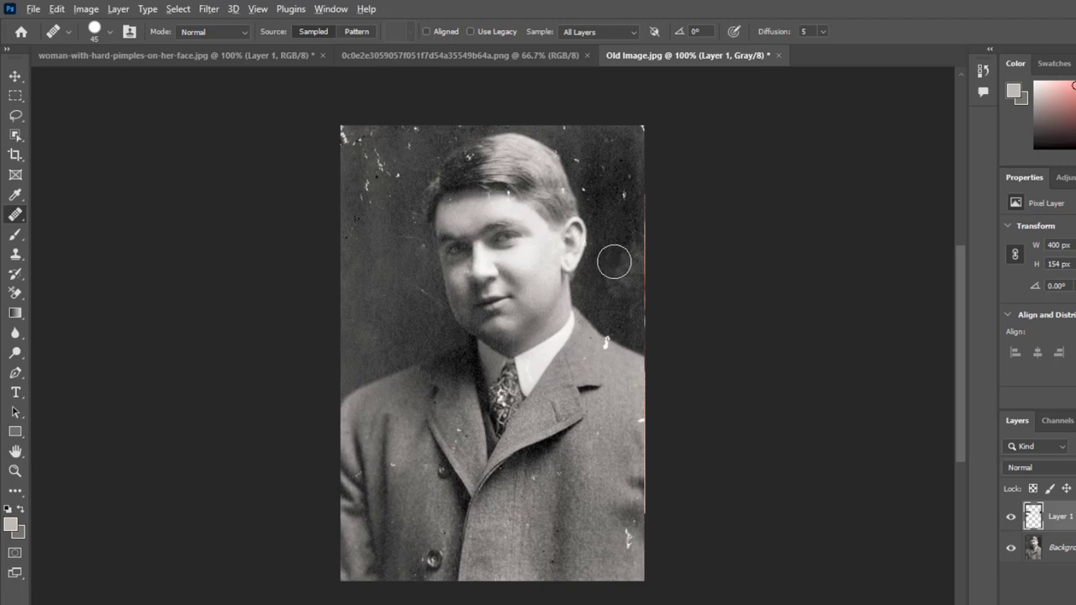
alt+click(613, 259)
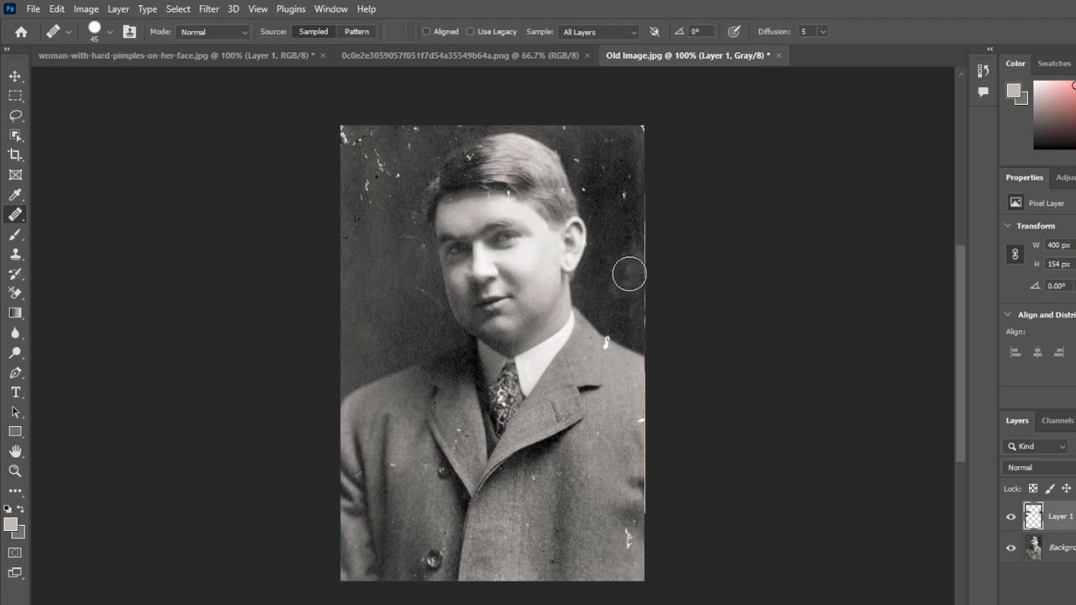
drag(630, 273, 622, 189)
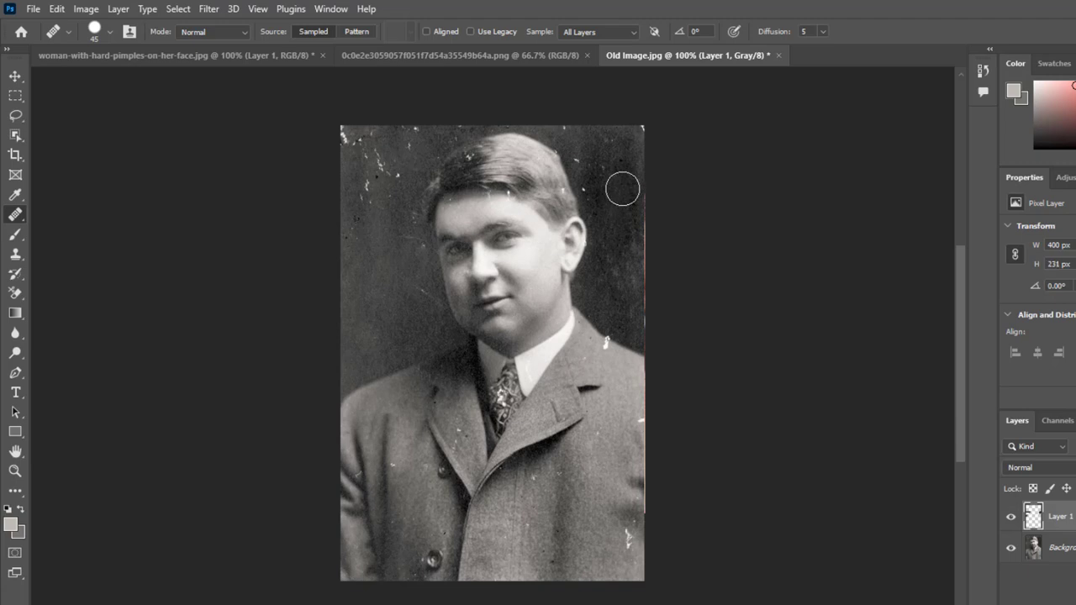
- Heal the white marks on the coat's lower front, lapel and right edge, using nearby clean fabric as the source
mouse_move(609, 557)
mouse_down()
mouse_move(599, 527)
mouse_move(618, 543)
mouse_move(603, 558)
mouse_up()
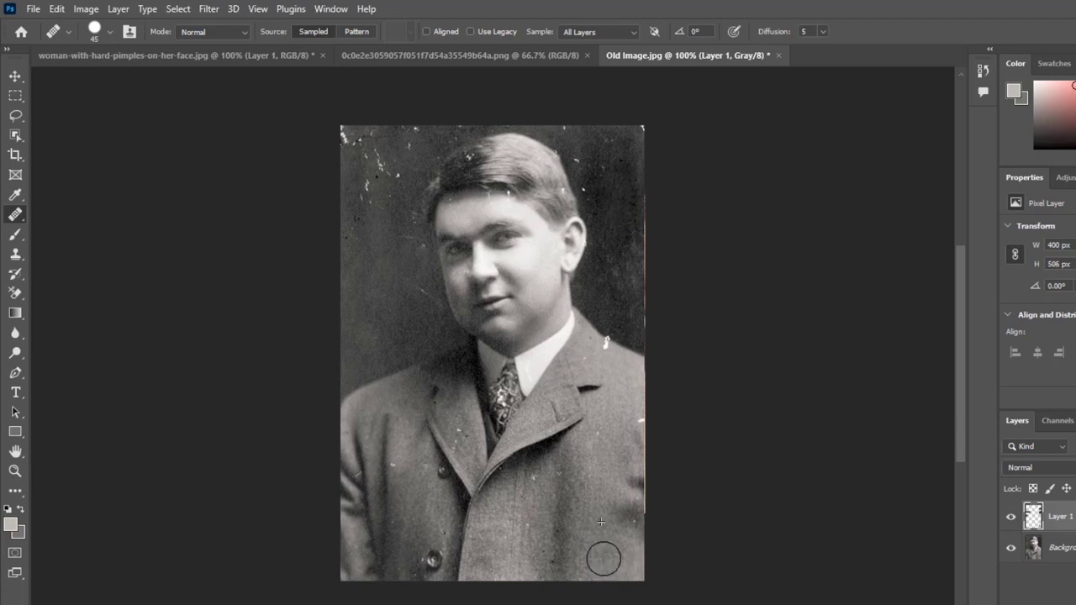
alt+click(535, 548)
click(536, 531)
click(544, 483)
click(496, 576)
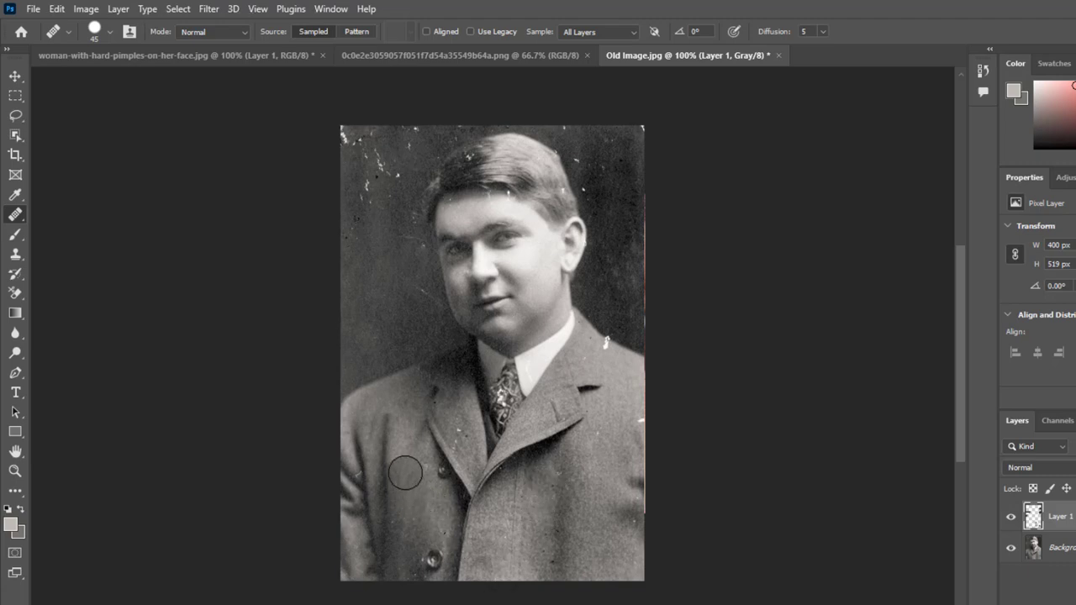
click(456, 434)
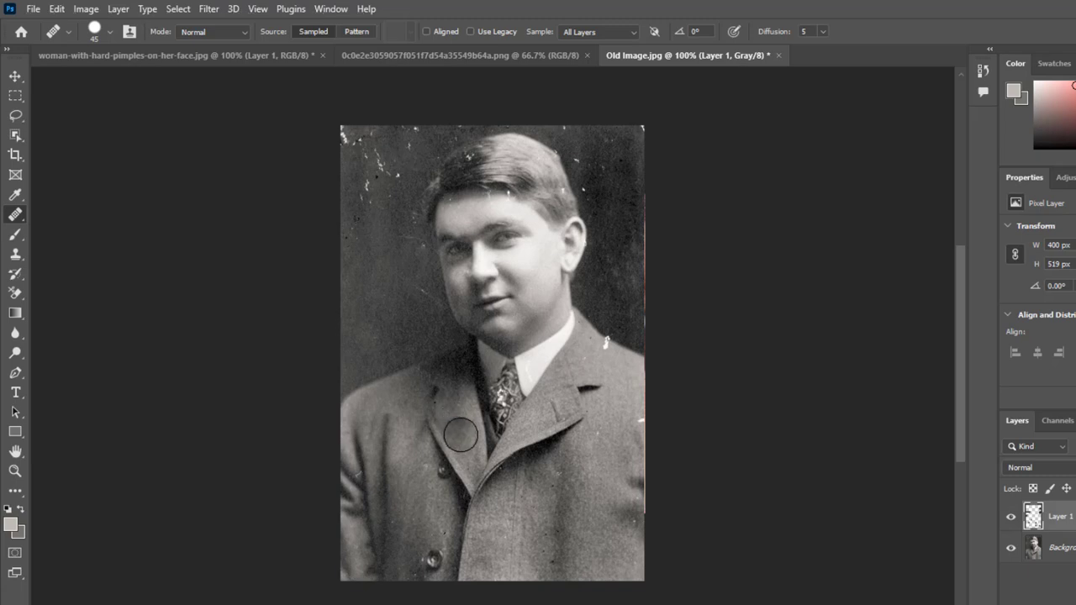
alt+click(614, 447)
click(632, 423)
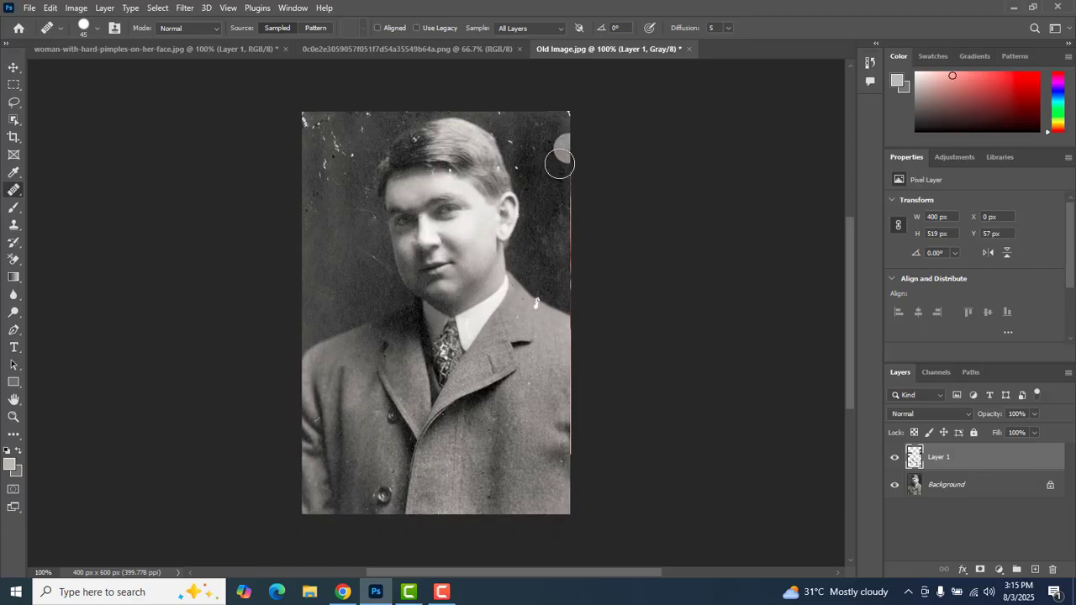
- Heal the marks along the portrait's upper-right backdrop edge and the specks on the lower front of the coat
mouse_move(560, 164)
mouse_down()
mouse_move(543, 140)
mouse_move(564, 124)
mouse_up()
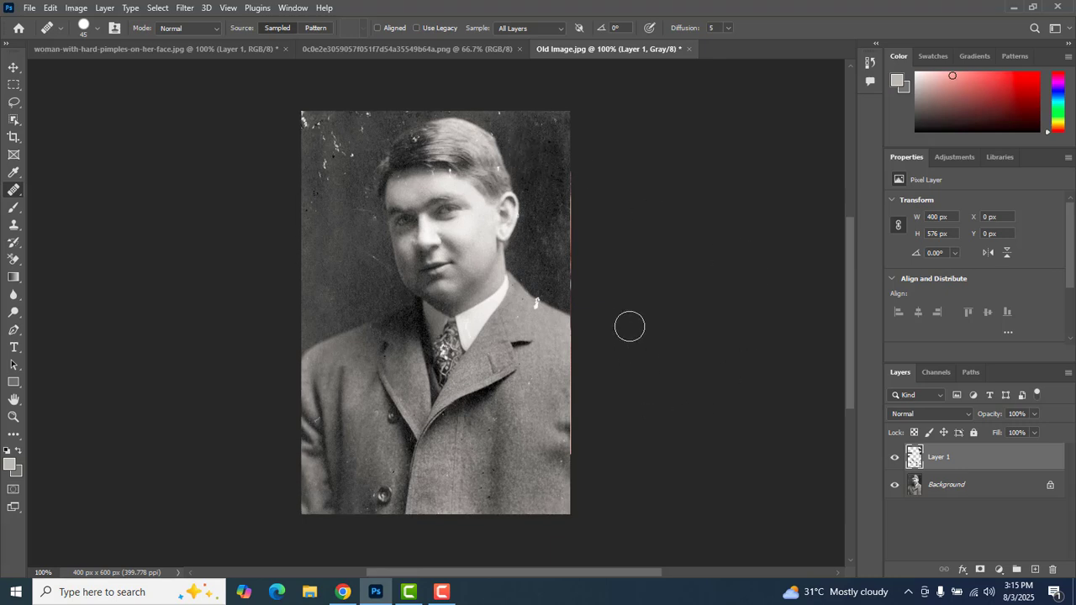
drag(493, 491, 452, 480)
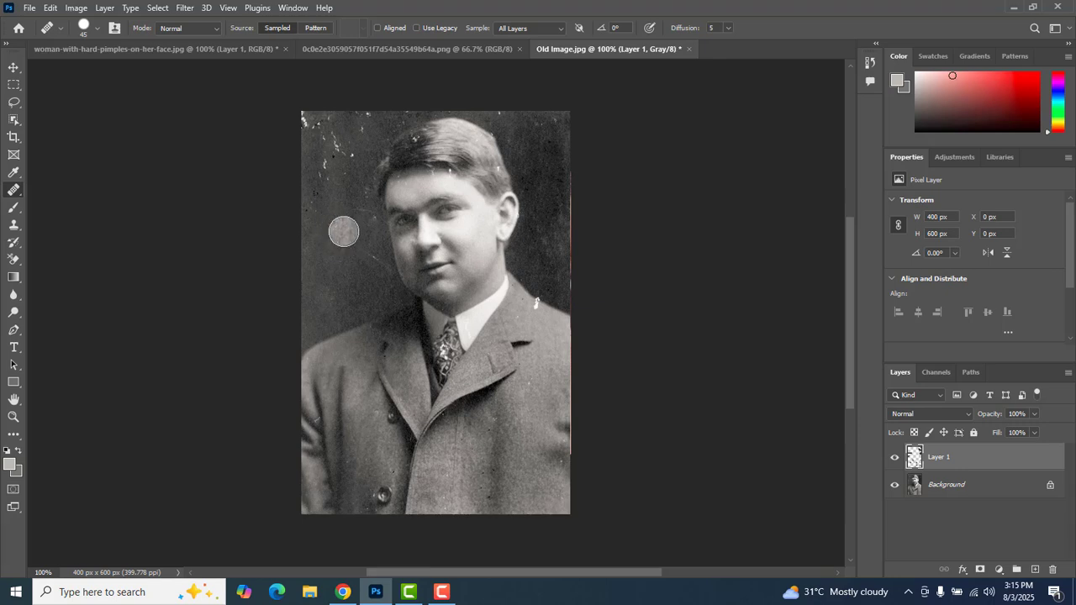
- With the Patch tool, outline the scratched upper-left corner of the backdrop beside the man's hair
right_click(11, 194)
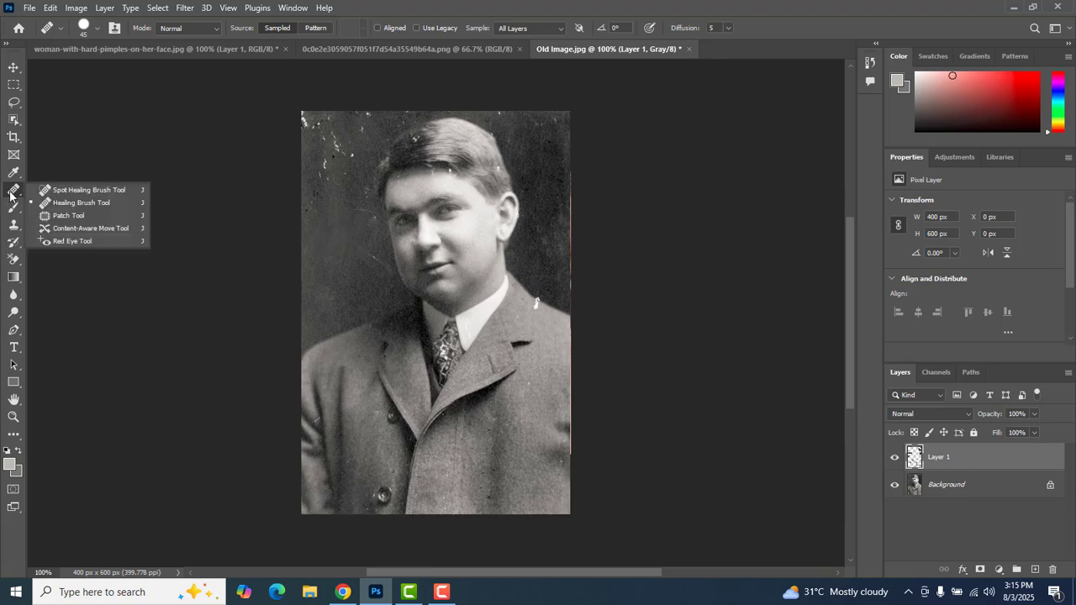
click(69, 217)
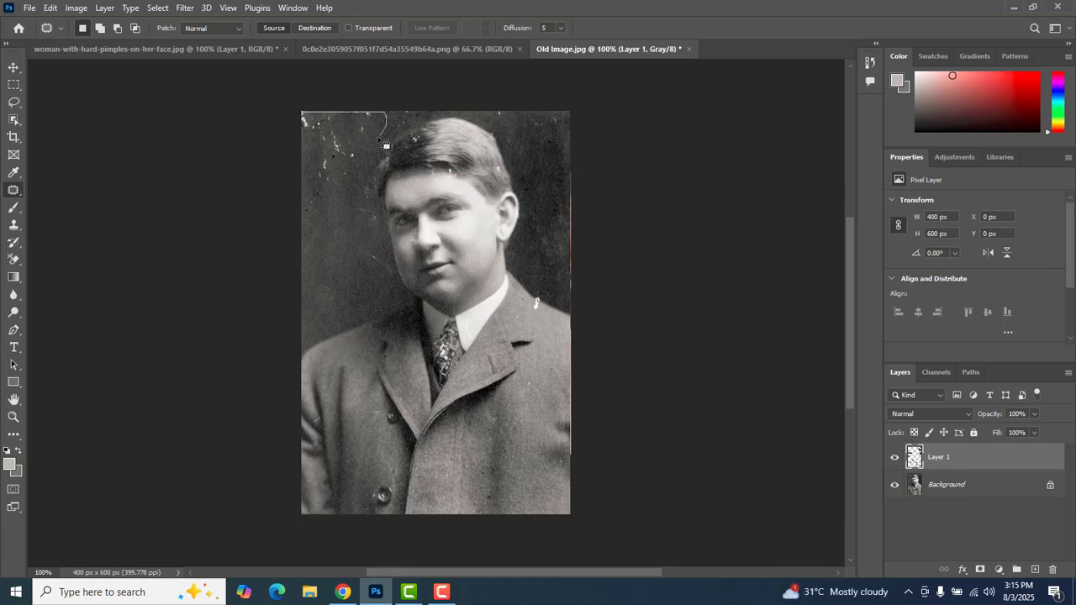
mouse_move(380, 140)
mouse_down()
mouse_move(353, 174)
mouse_move(306, 192)
mouse_move(304, 113)
mouse_up()
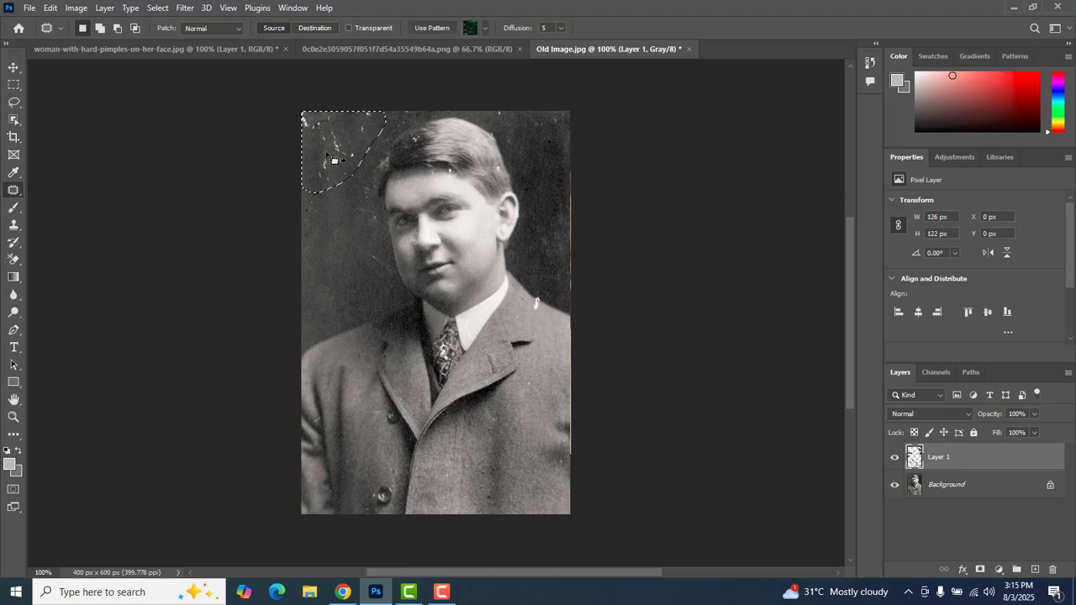
- Patch the outlined corner on the Background layer with clean backdrop from just below it, and deselect
drag(333, 151, 328, 207)
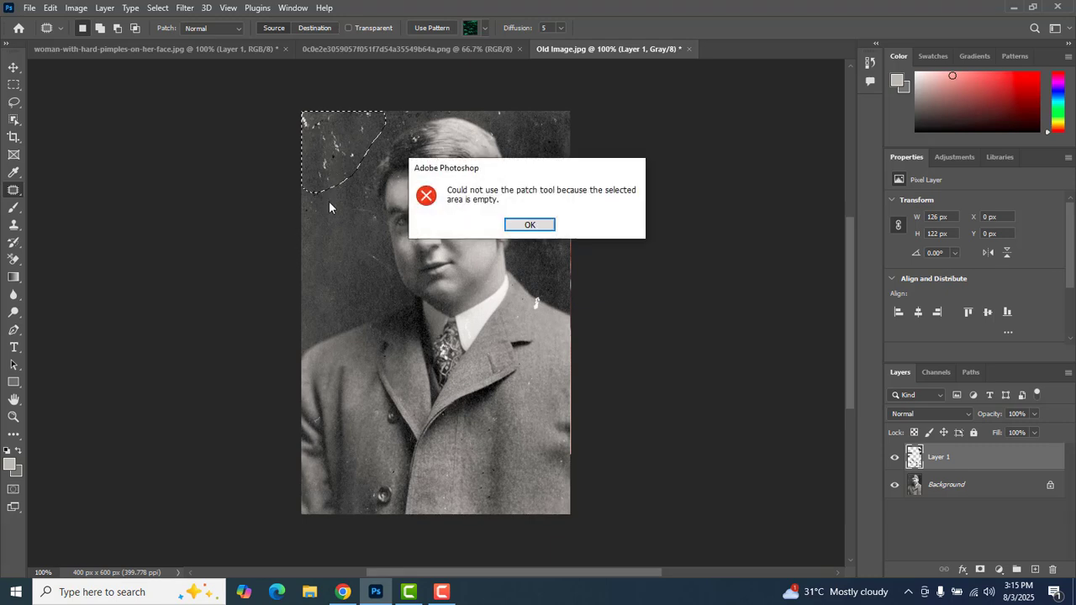
click(529, 225)
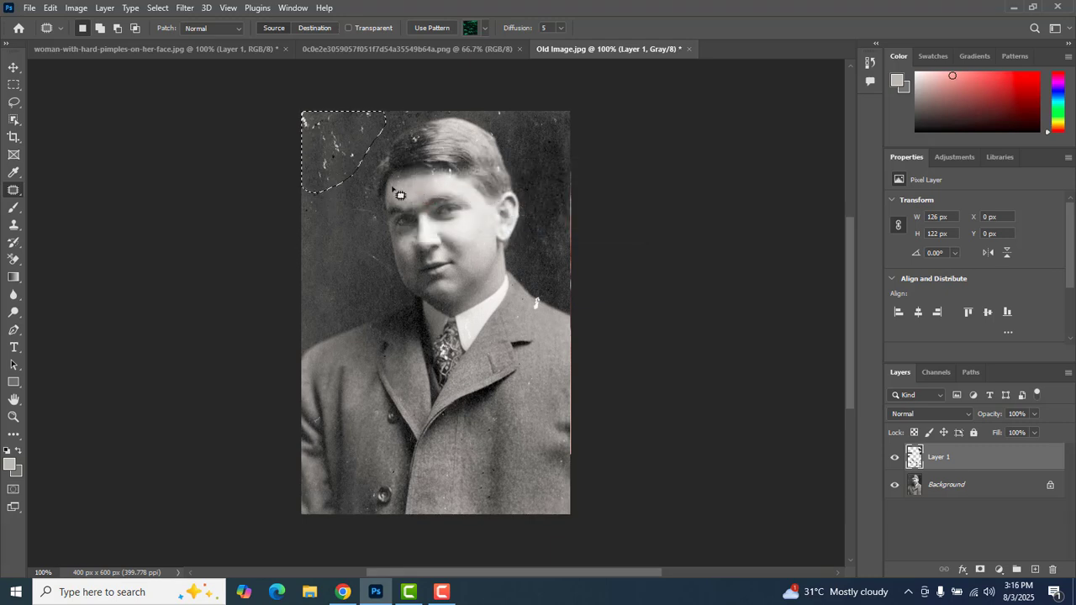
click(969, 490)
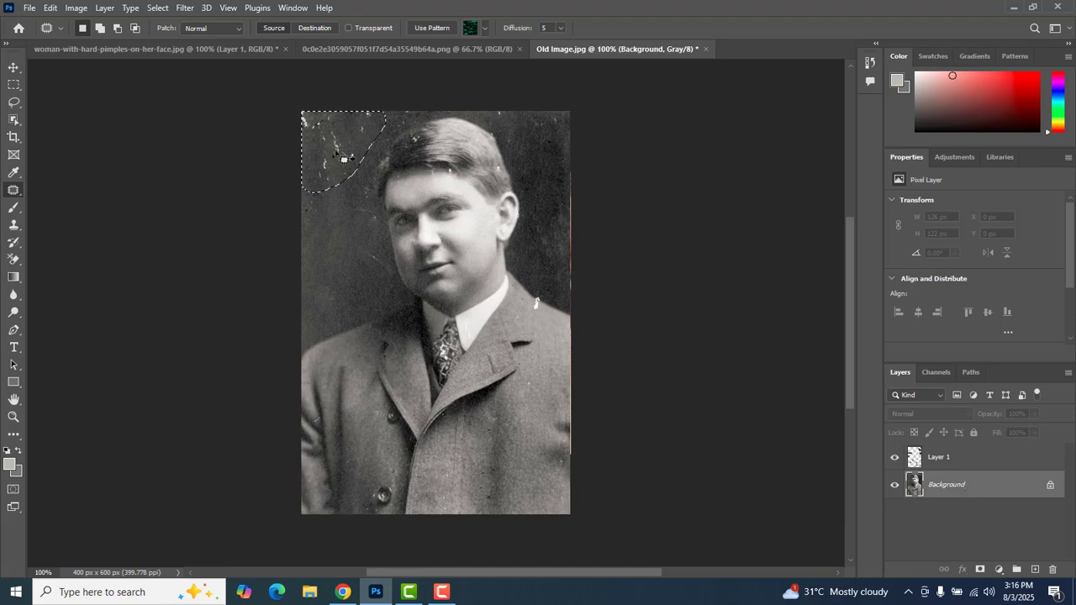
drag(341, 167, 311, 257)
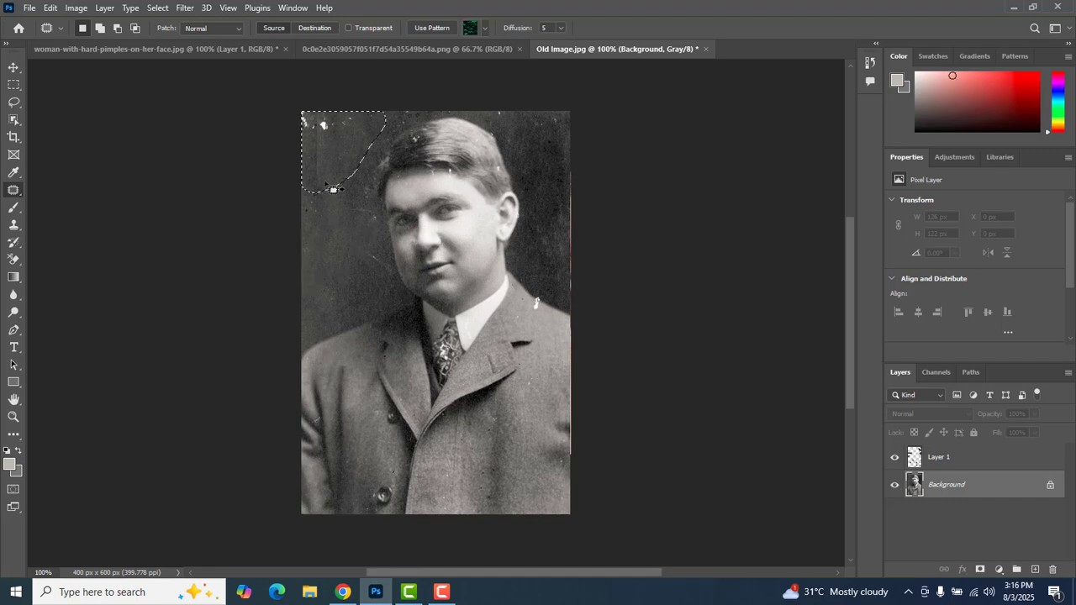
drag(324, 163, 310, 242)
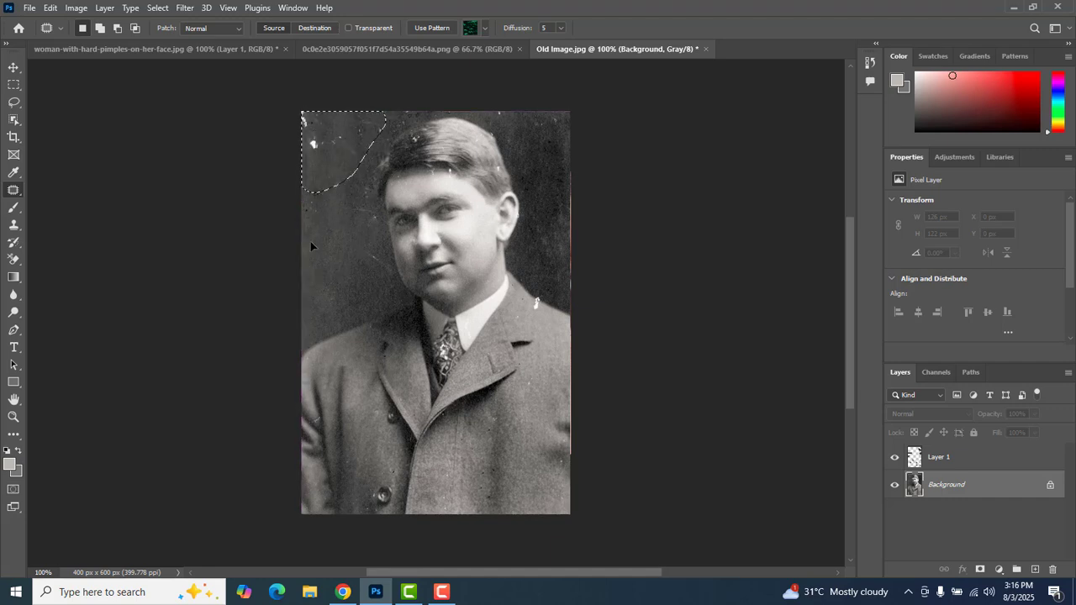
key(ctrl+d)
- Use the Healing Brush on the remaining white marks in the upper-left corner of the backdrop
right_click(13, 190)
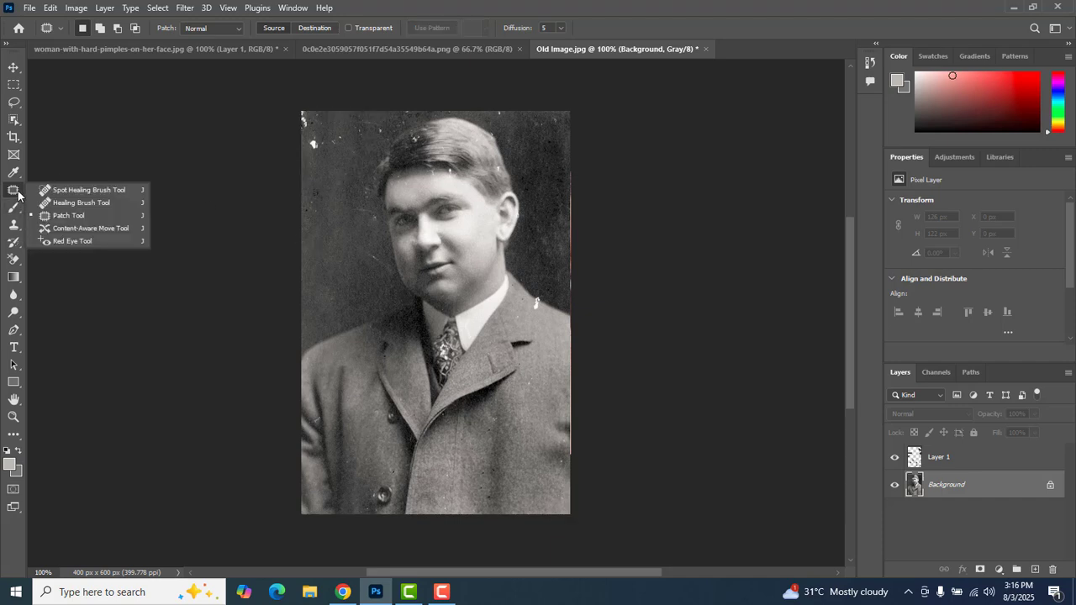
click(66, 204)
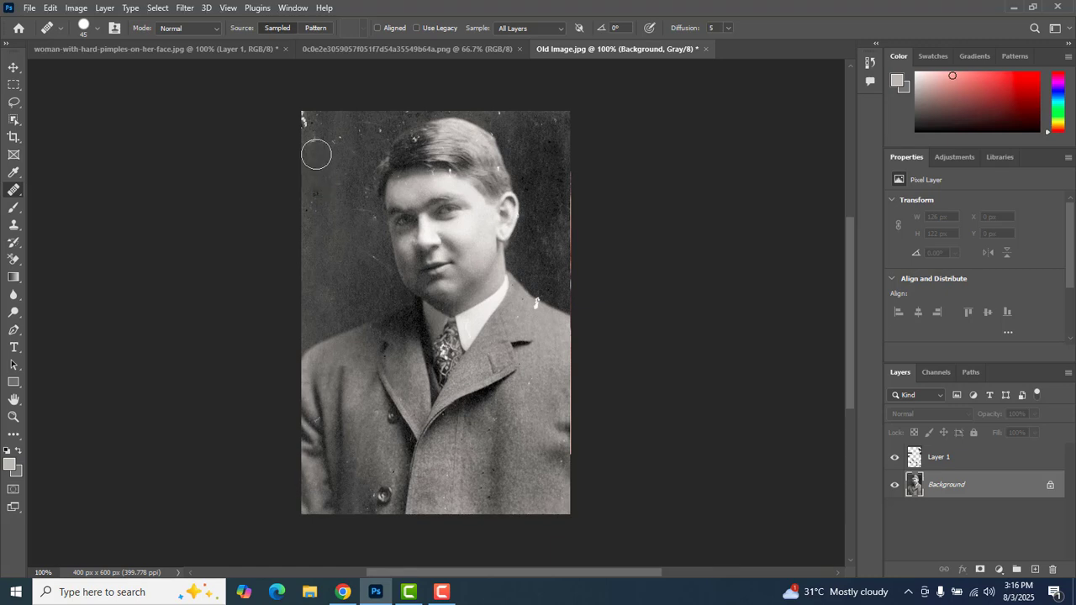
click(313, 145)
click(306, 120)
alt+click(334, 176)
click(339, 145)
- Heal the leftover marks in the upper-right backdrop corner, and sample clean backdrop beside the man's jaw
alt+click(541, 149)
click(556, 122)
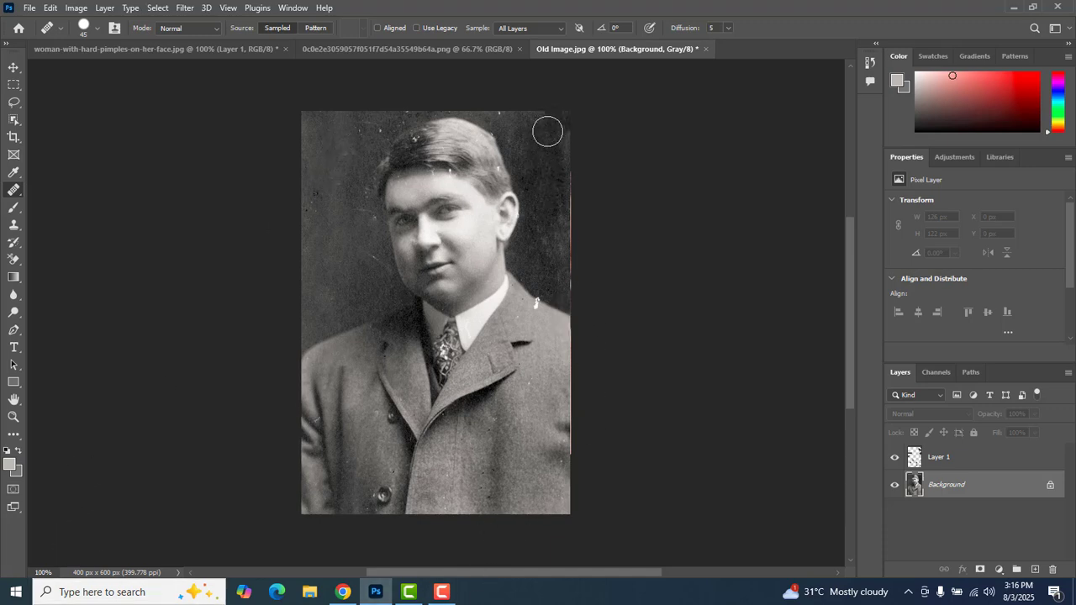
right_click(11, 195)
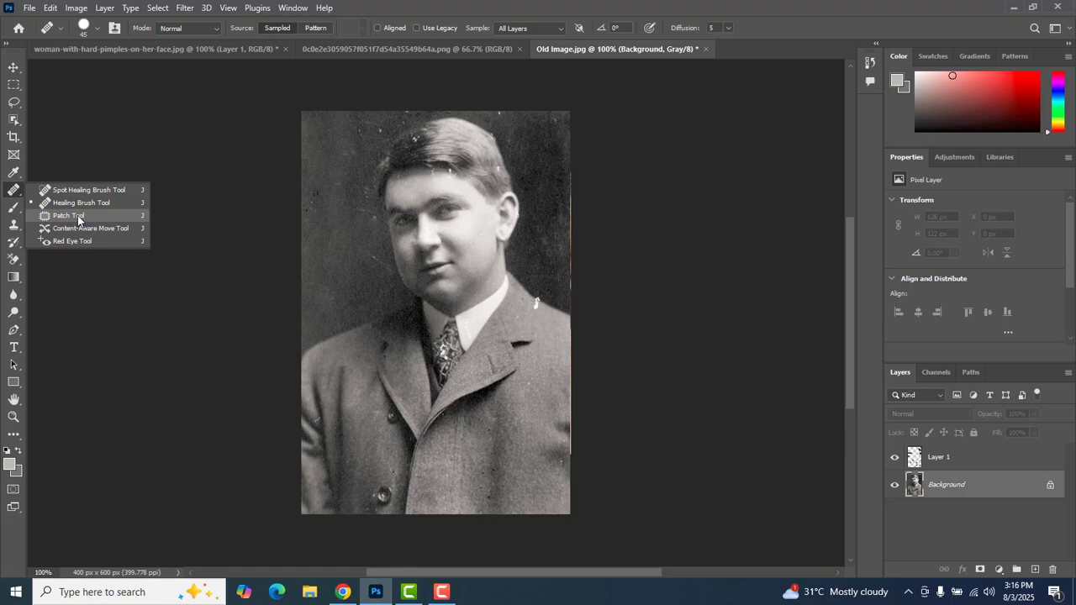
click(338, 287)
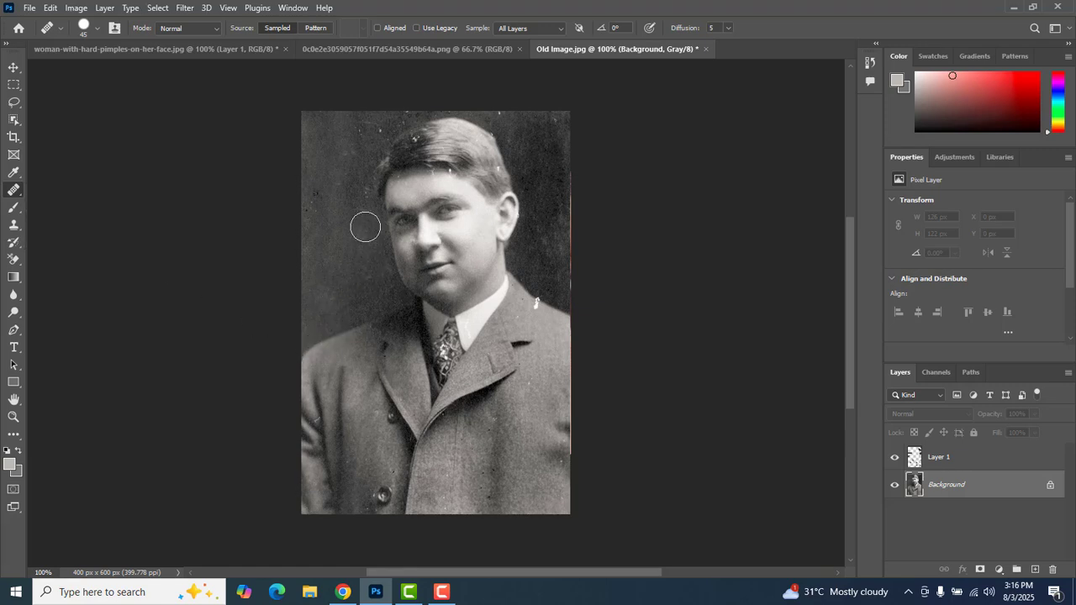
- Heal the specks on the coat front below the lapel, using clean fabric nearby as the source
mouse_move(535, 425)
mouse_down()
mouse_move(527, 373)
mouse_move(537, 396)
mouse_up()
alt+click(489, 456)
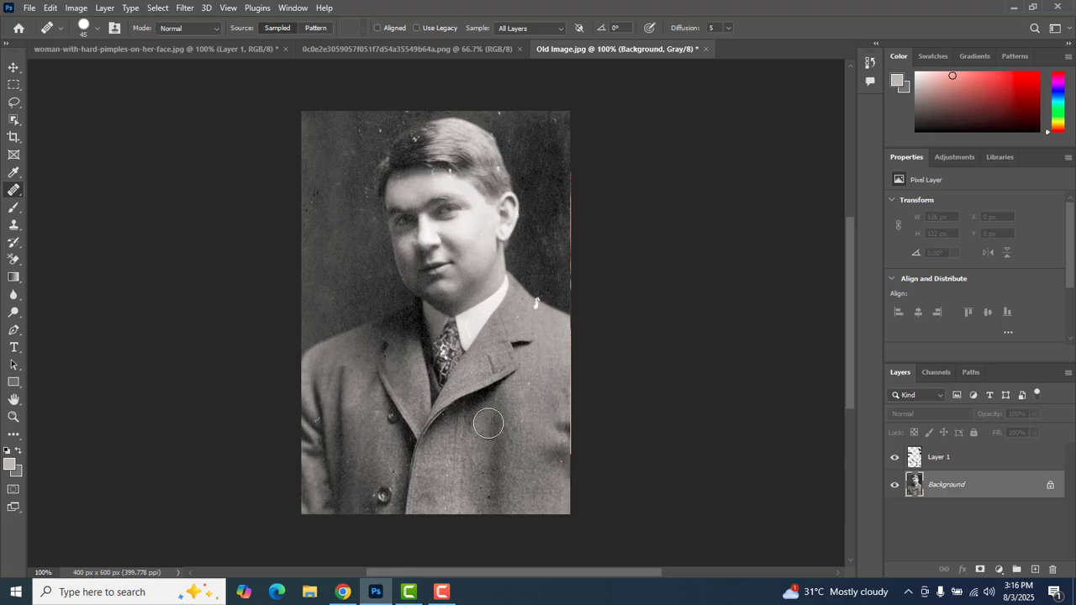
click(489, 421)
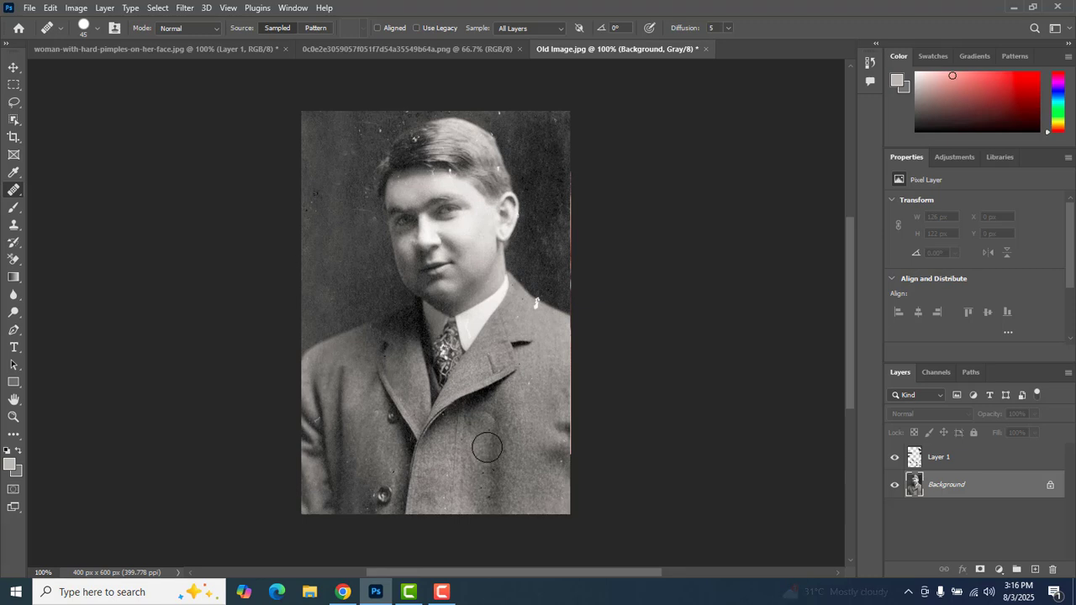
alt+click(487, 447)
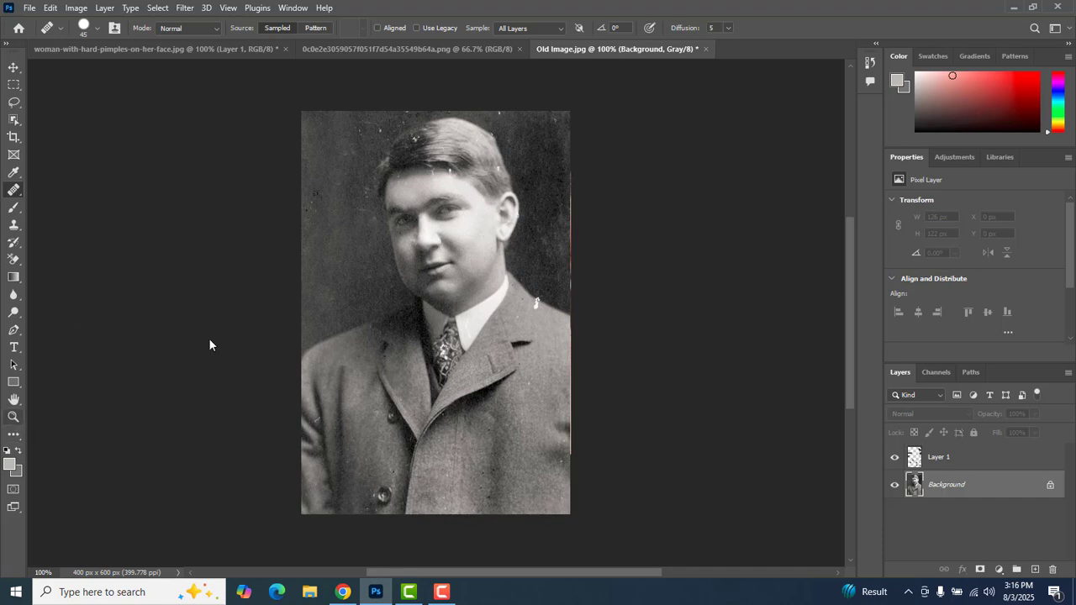
- Reduce the Healing Brush size to 10 and heal the white marks along the hairline from clean forehead skin
key(z)
click(503, 151)
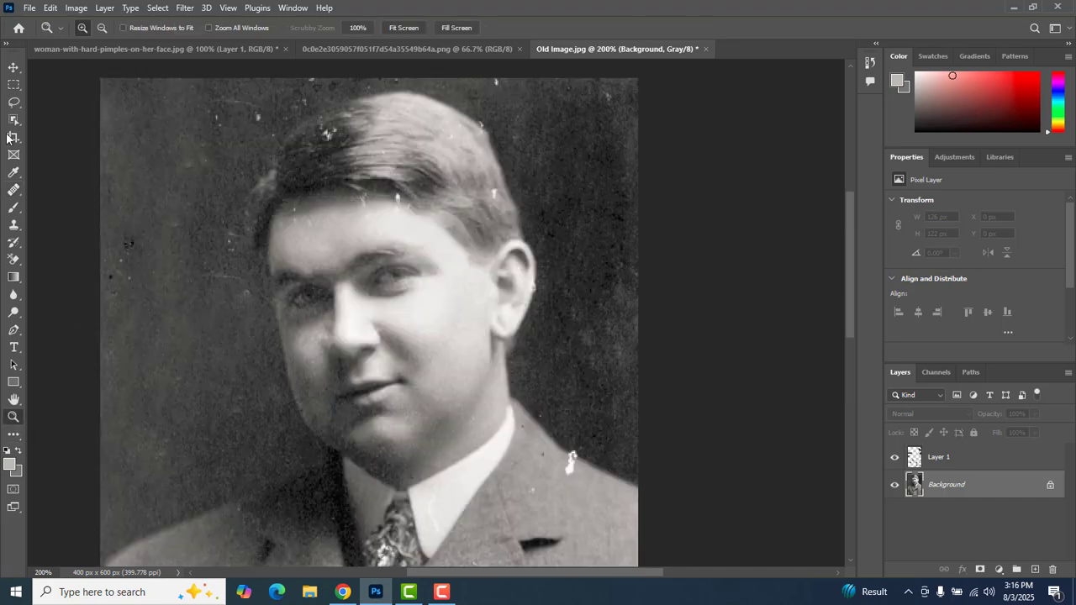
click(14, 193)
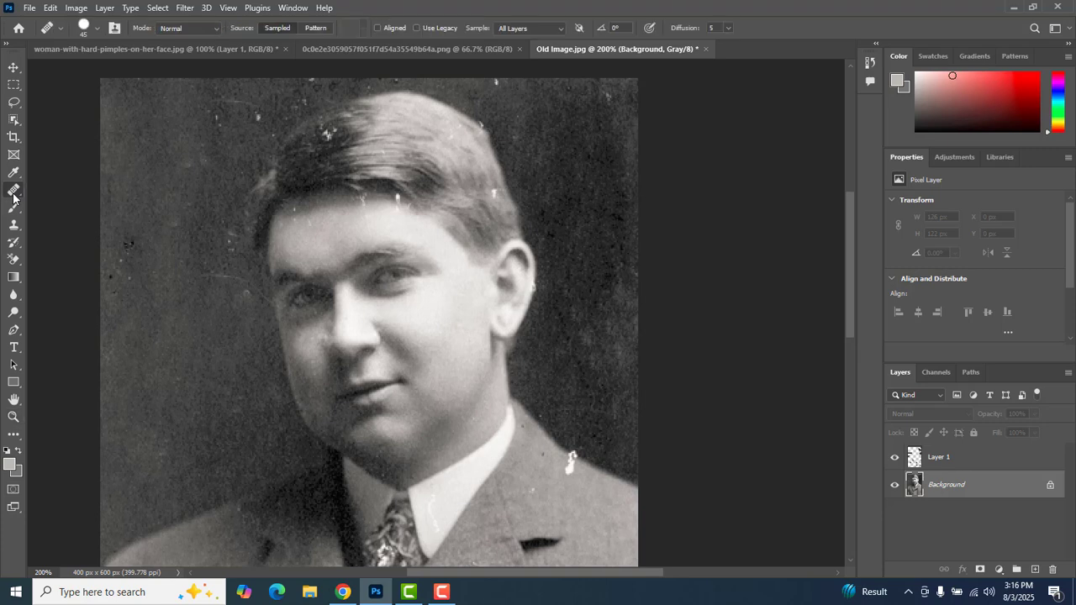
right_click(13, 197)
click(69, 205)
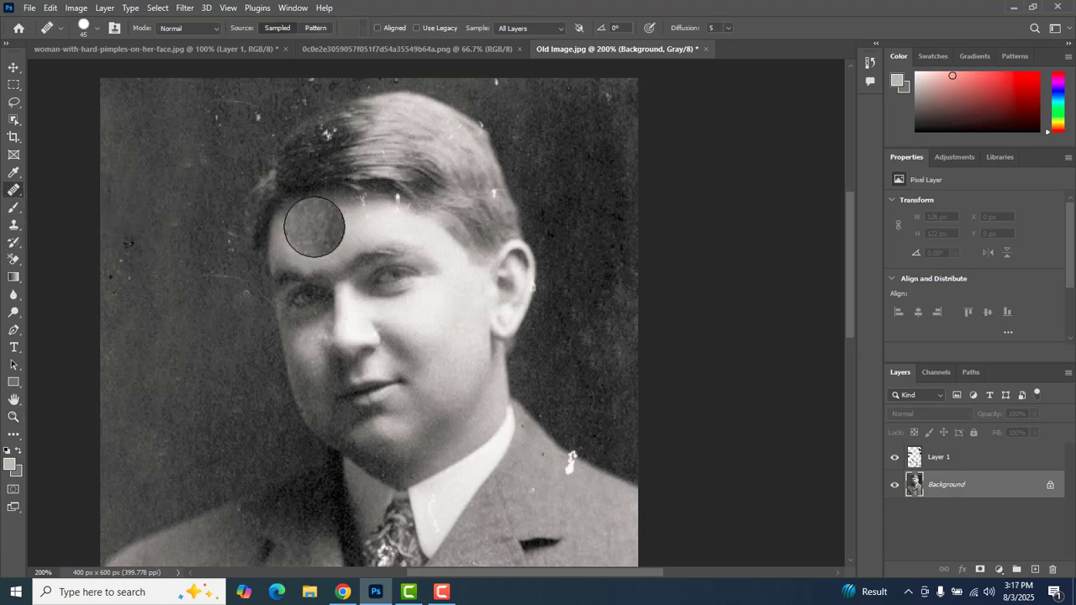
key(bracketleft)
key(bracketleft)
key(bracketleft)
key(bracketleft)
key(bracketleft)
key(bracketleft)
key(bracketleft)
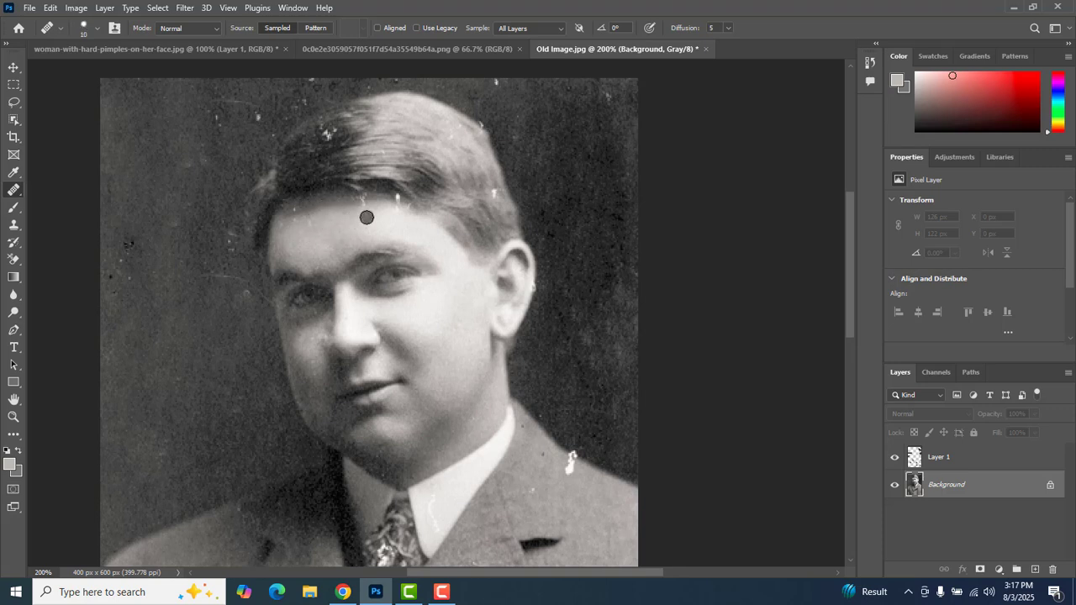
alt+click(366, 217)
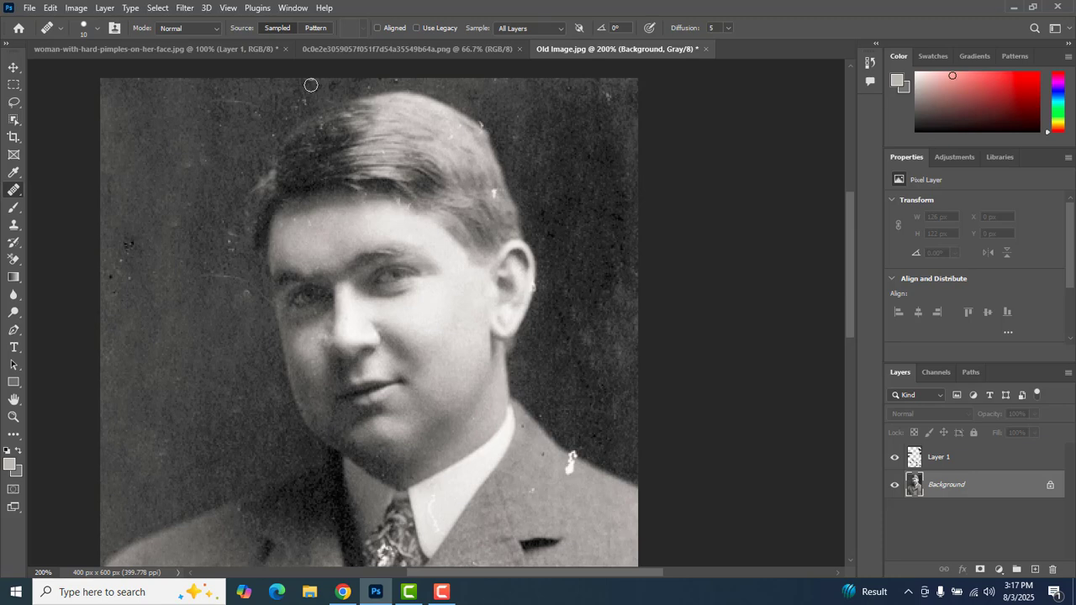
- Sample clean fabric and heal the spot near the coat's right edge by the sleeve fold
drag(849, 224, 839, 329)
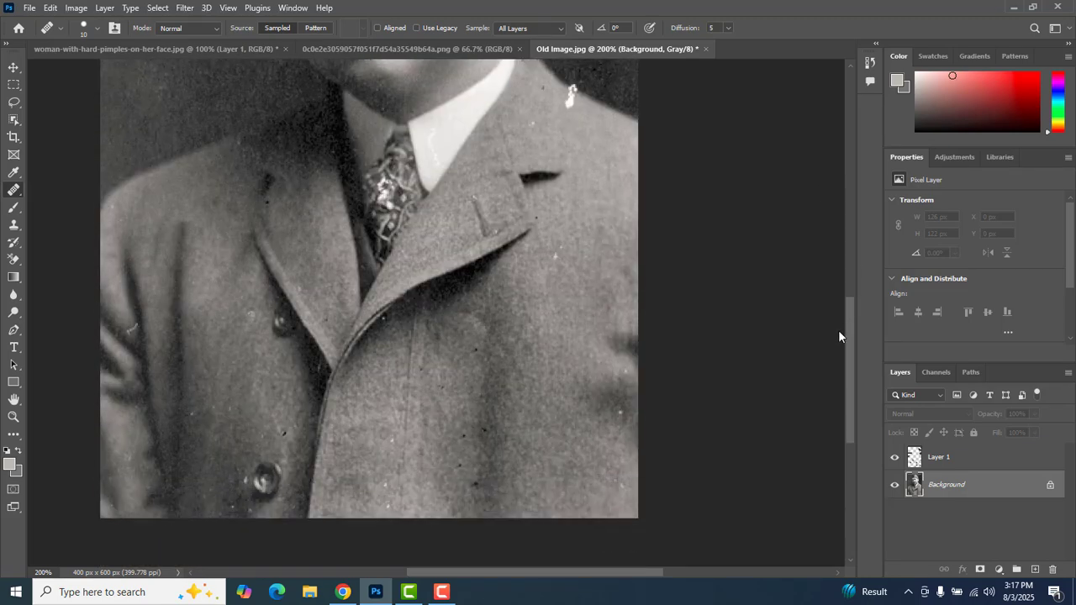
alt+click(616, 437)
click(623, 412)
- On Layer 1, heal the white mark on the man's shoulder where the coat meets the dark backdrop
drag(517, 183, 482, 365)
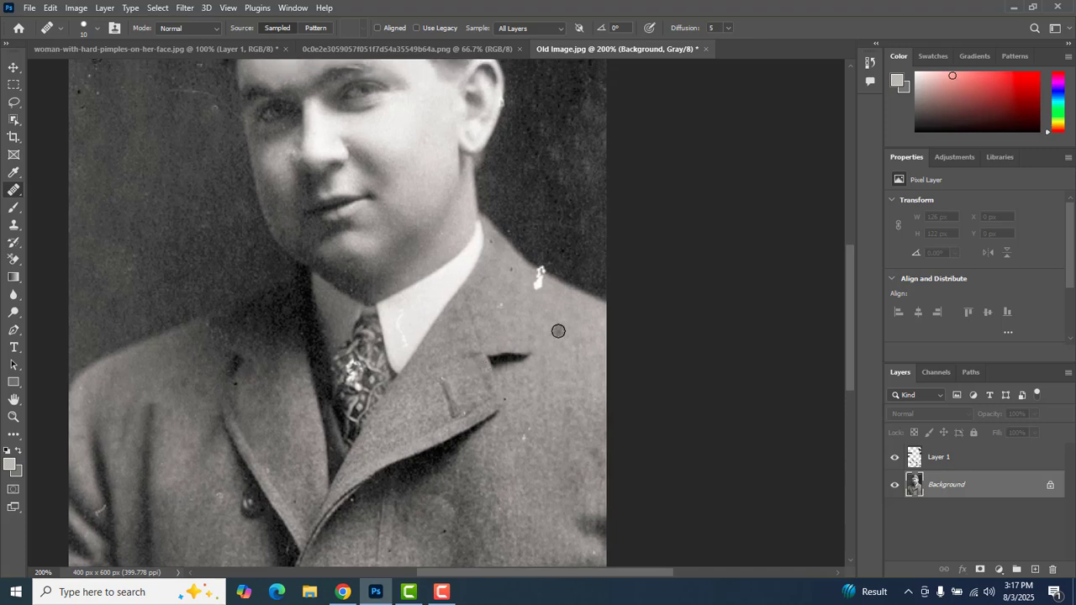
click(945, 464)
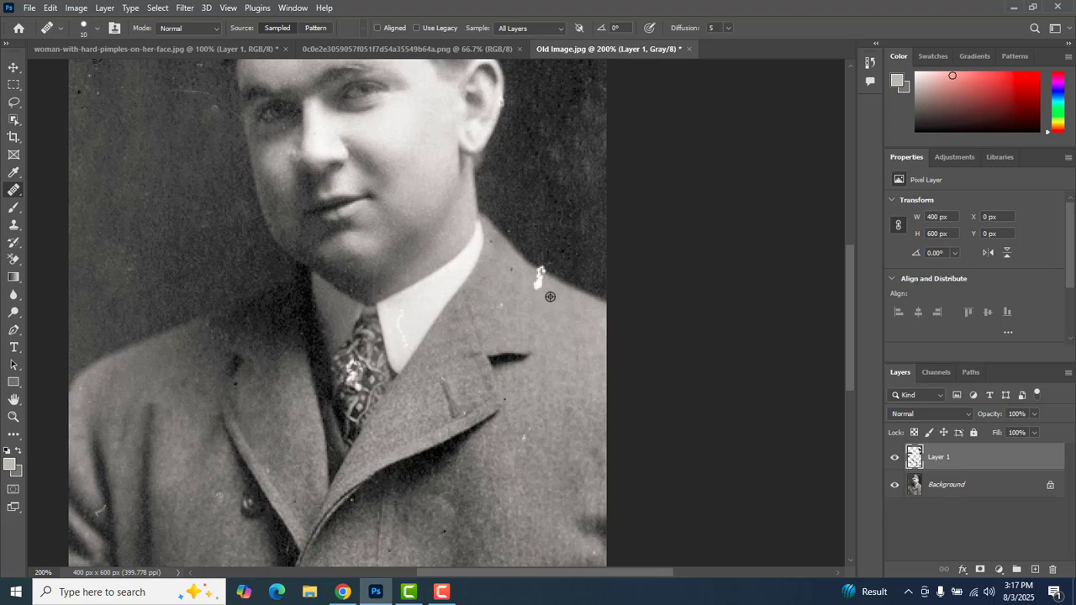
click(538, 281)
drag(444, 217, 480, 352)
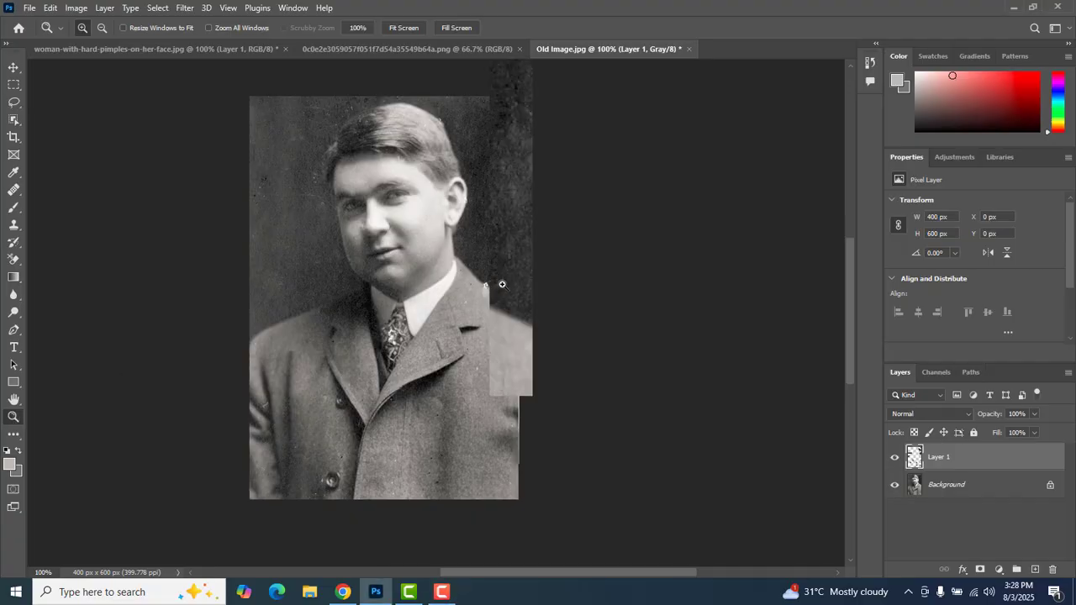
- Choose the Clone Stamp tool for the remaining white mark on the shoulder's edge
click(502, 283)
click(480, 288)
click(480, 288)
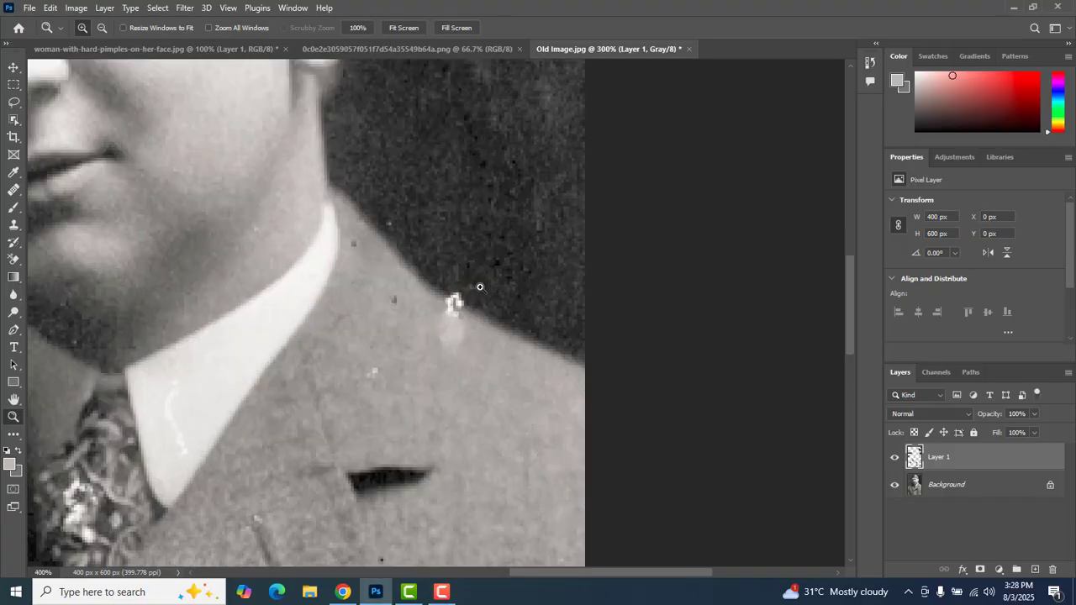
click(480, 287)
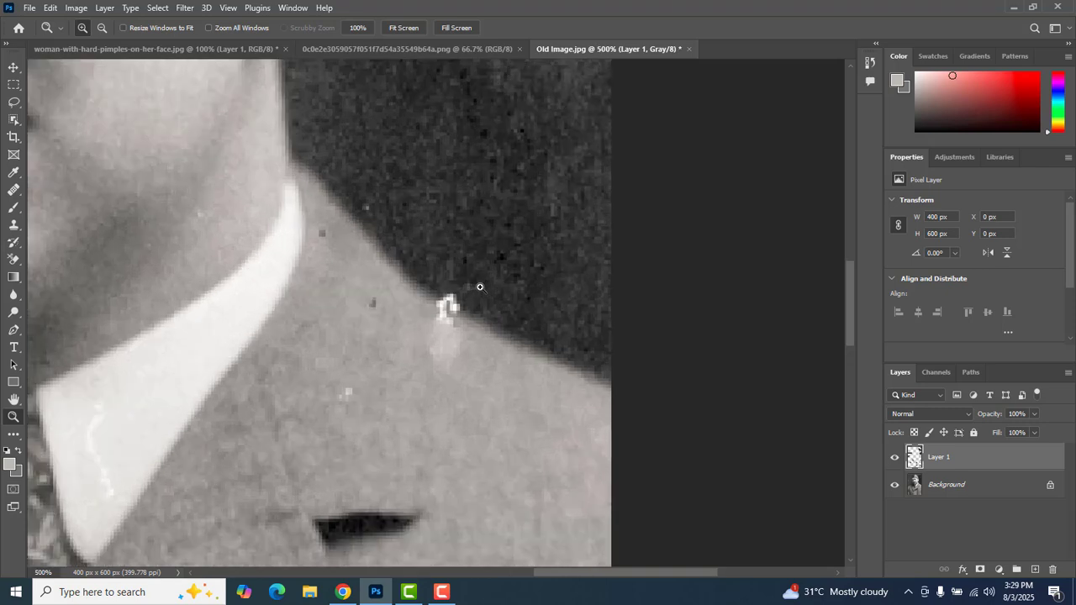
click(16, 227)
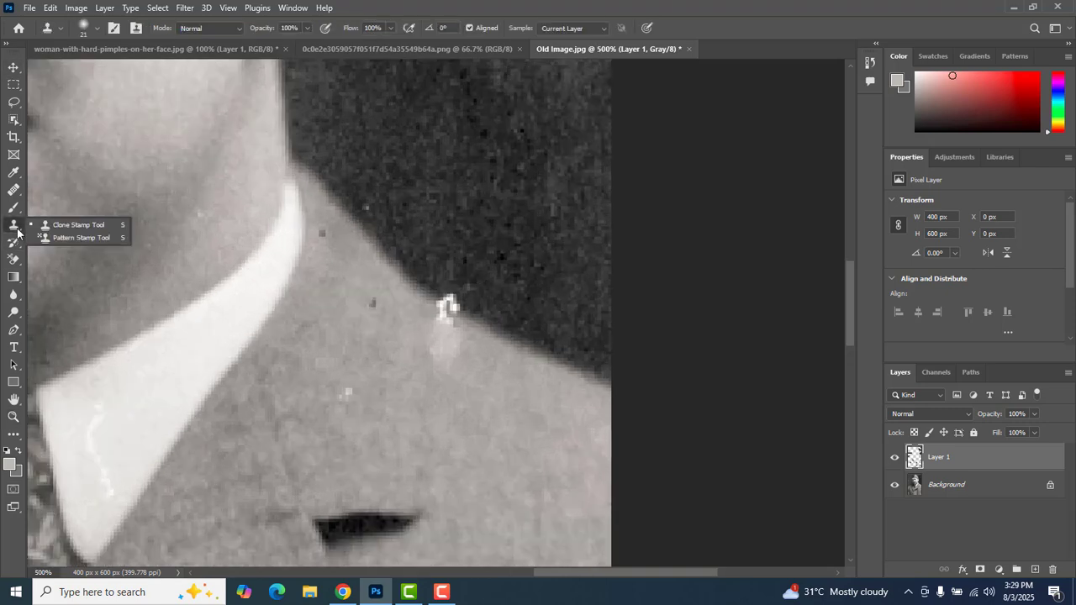
- Reduce the Clone Stamp size to 9 and clone clean coat fabric over the lower part of the shoulder's white mark on Layer 1
click(64, 225)
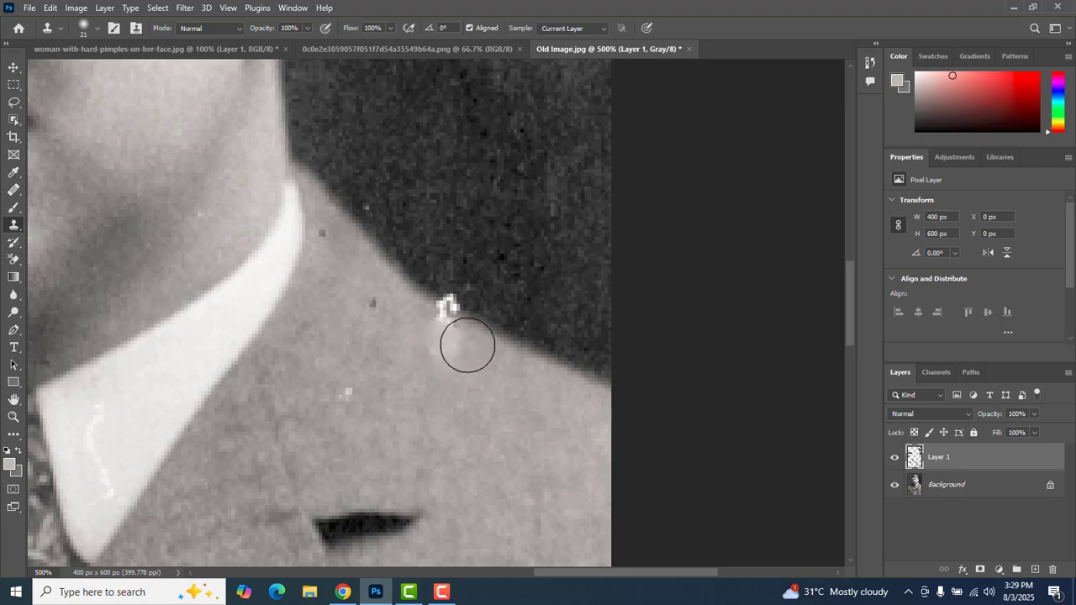
key(bracketleft)
key(bracketleft)
key(bracketleft)
key(bracketleft)
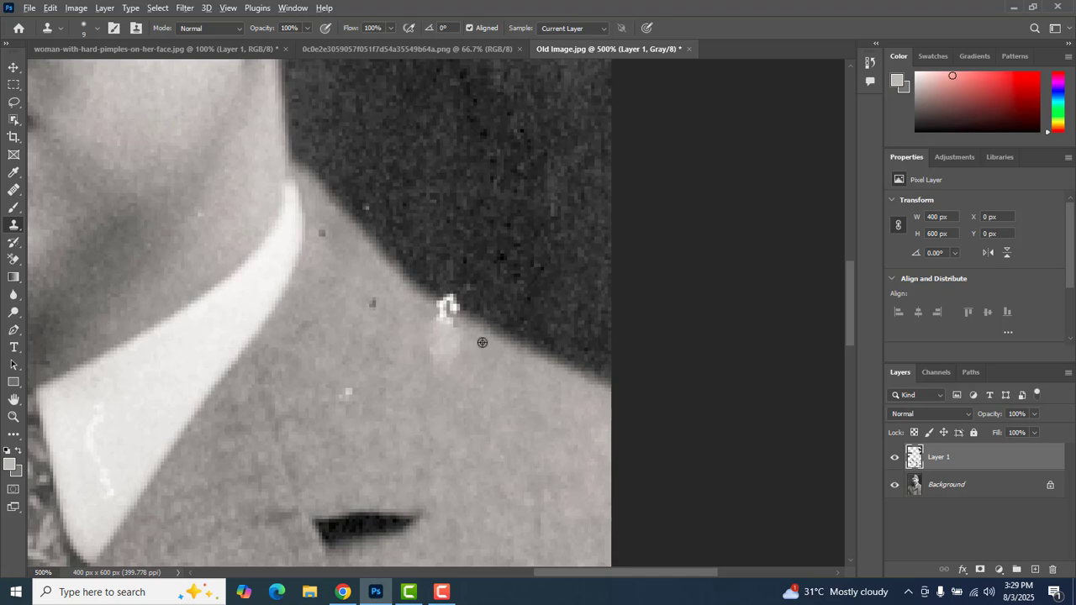
alt+click(470, 335)
drag(457, 330, 451, 325)
click(442, 317)
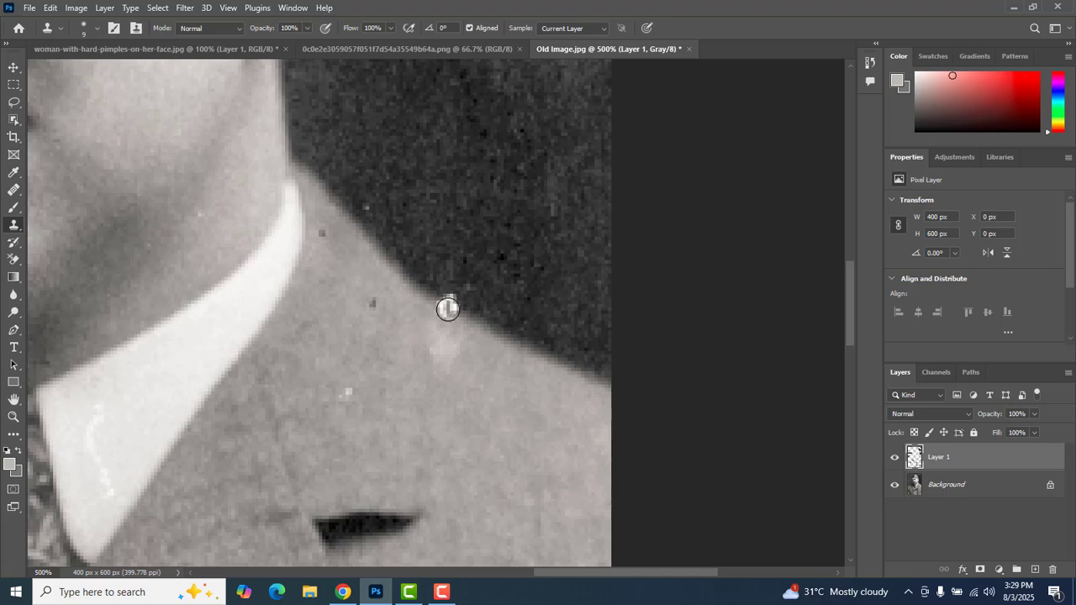
- On the Background layer, clone the clean shoulder edge over the remaining white mark between the coat and dark backdrop
key(alt+bracketleft)
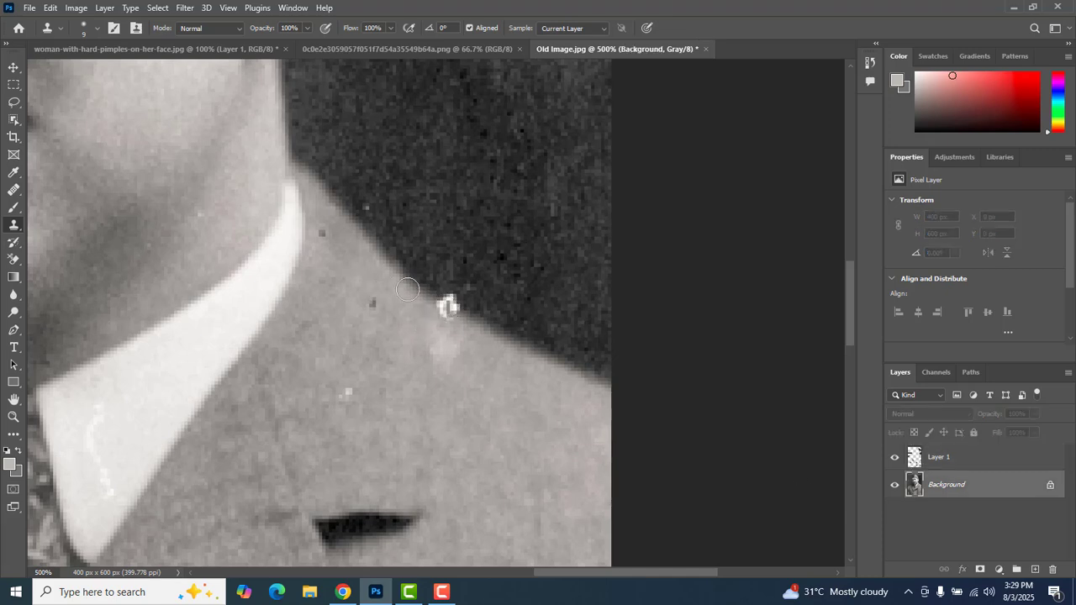
drag(437, 303, 442, 307)
mouse_move(455, 314)
mouse_down()
mouse_move(436, 307)
mouse_move(490, 184)
mouse_move(503, 183)
mouse_up()
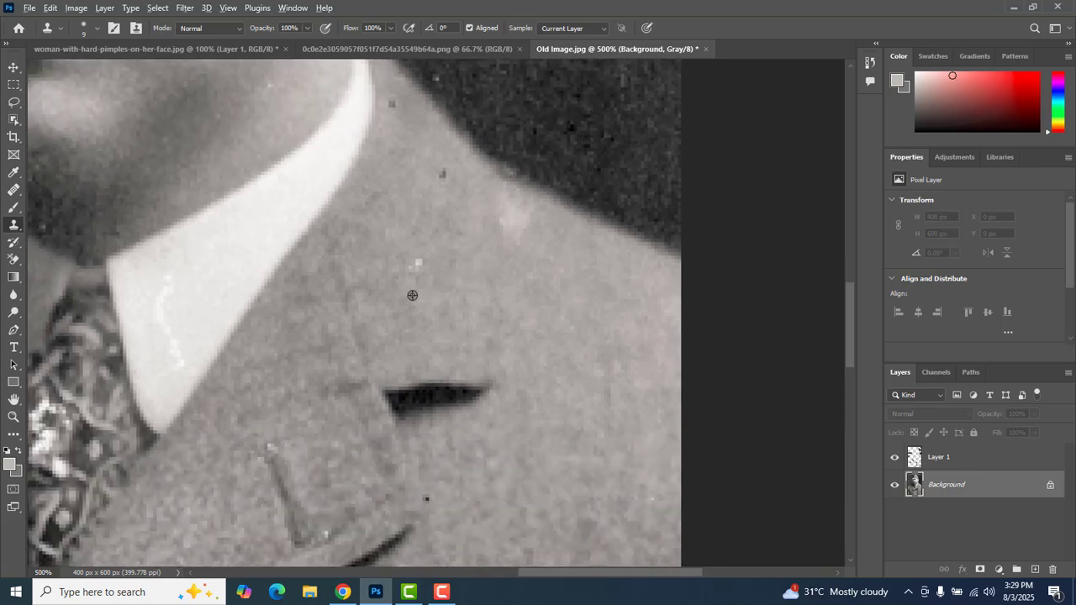
- Clone away the white spot on the coat below the breast pocket and the bright white patch on the patterned tie
mouse_move(395, 288)
mouse_down()
mouse_move(434, 197)
mouse_move(548, 101)
mouse_up()
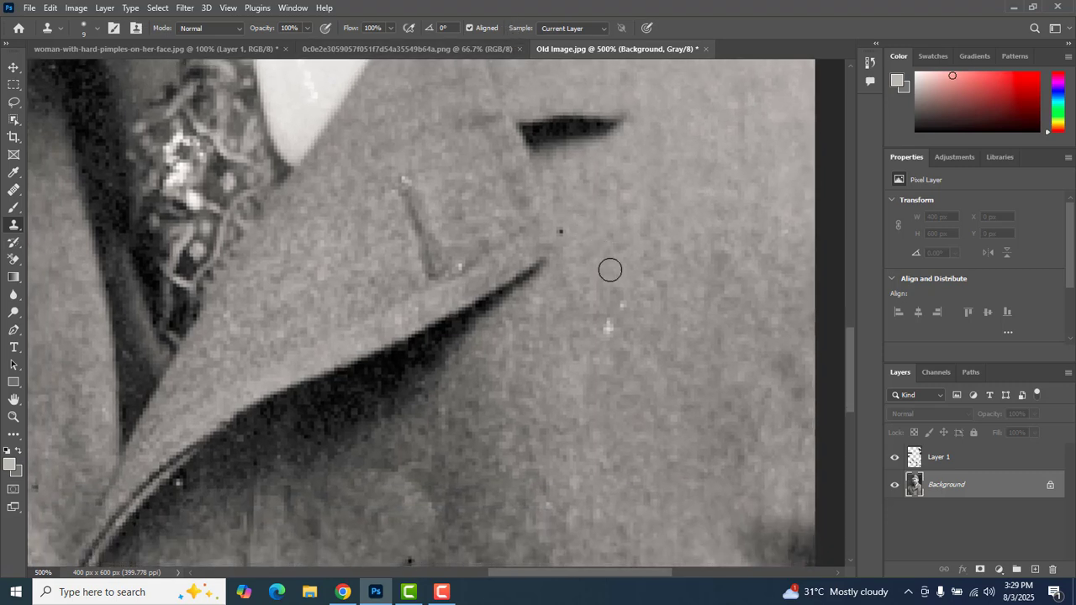
alt+click(599, 355)
click(607, 330)
mouse_move(261, 262)
mouse_down()
mouse_move(409, 294)
mouse_move(444, 356)
mouse_up()
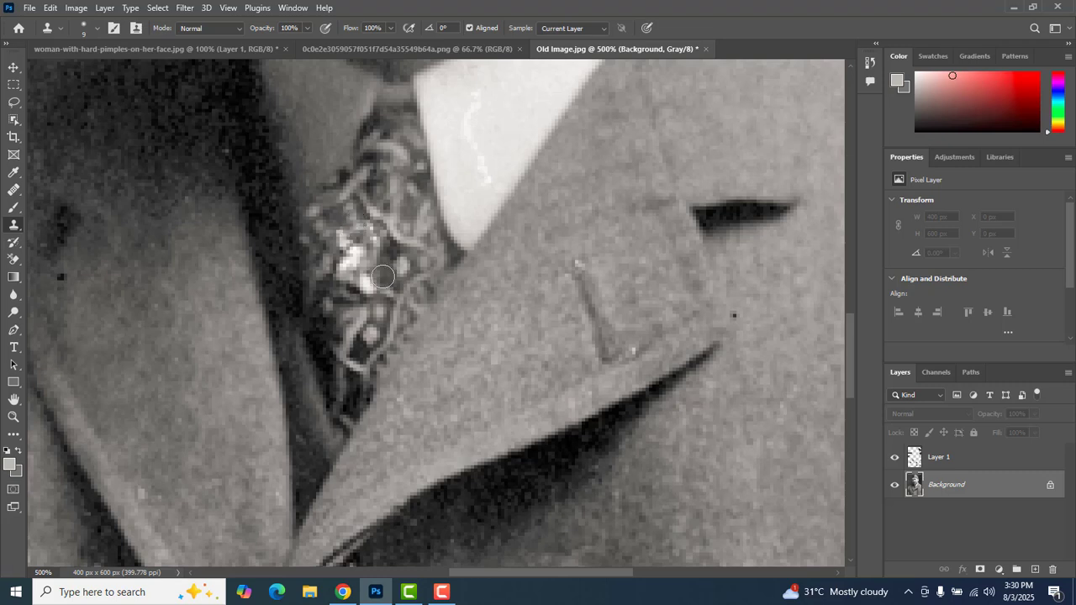
drag(379, 279, 369, 240)
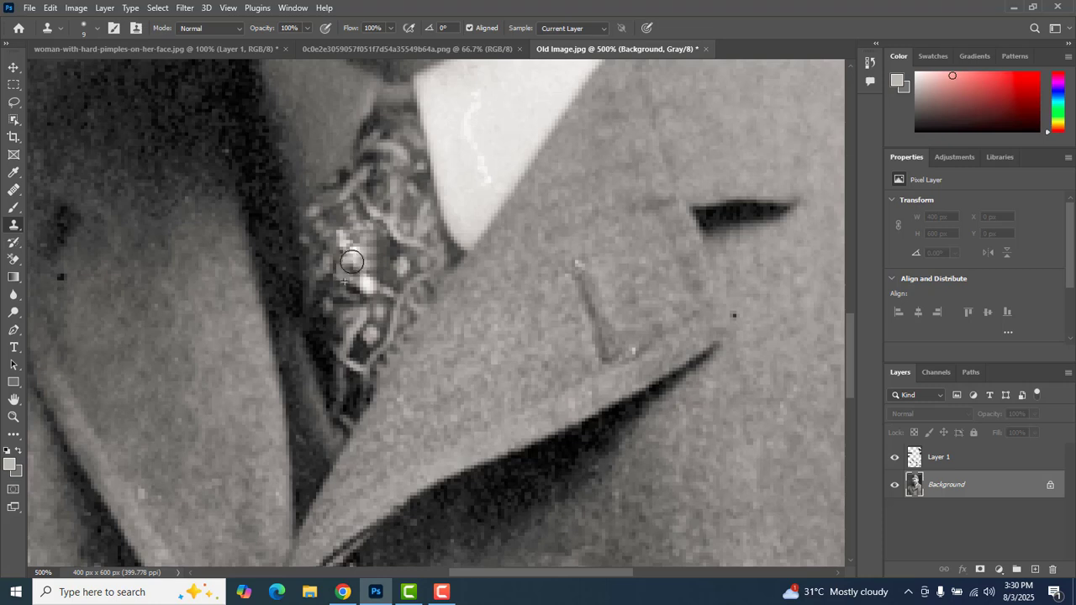
- Clone over the marks in the dark shadow along the coat's opening, just below where the lapels meet
drag(446, 353, 457, 165)
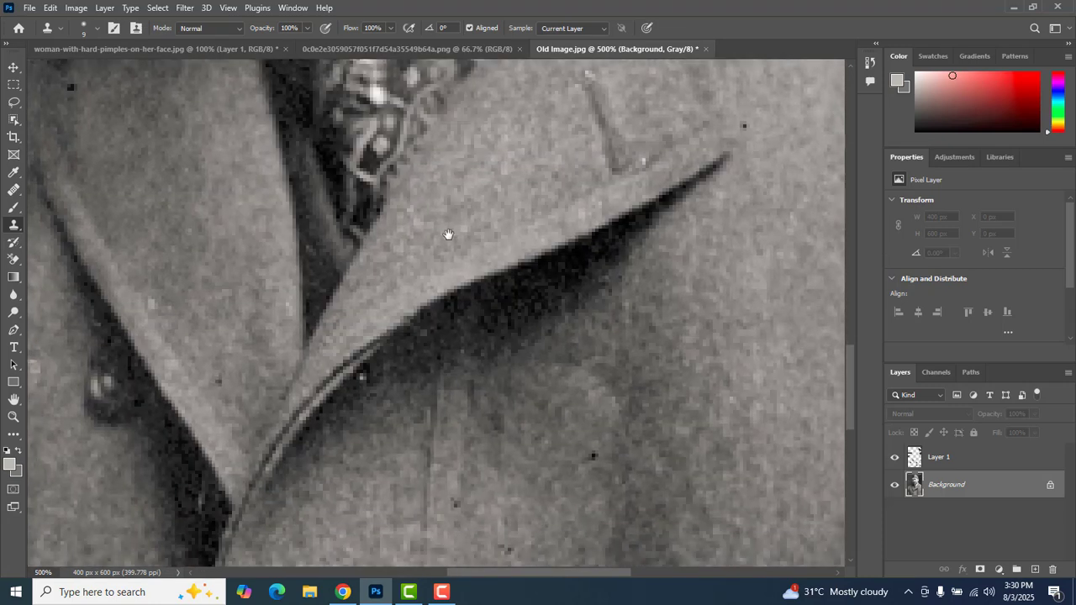
drag(448, 235, 460, 134)
drag(414, 337, 521, 216)
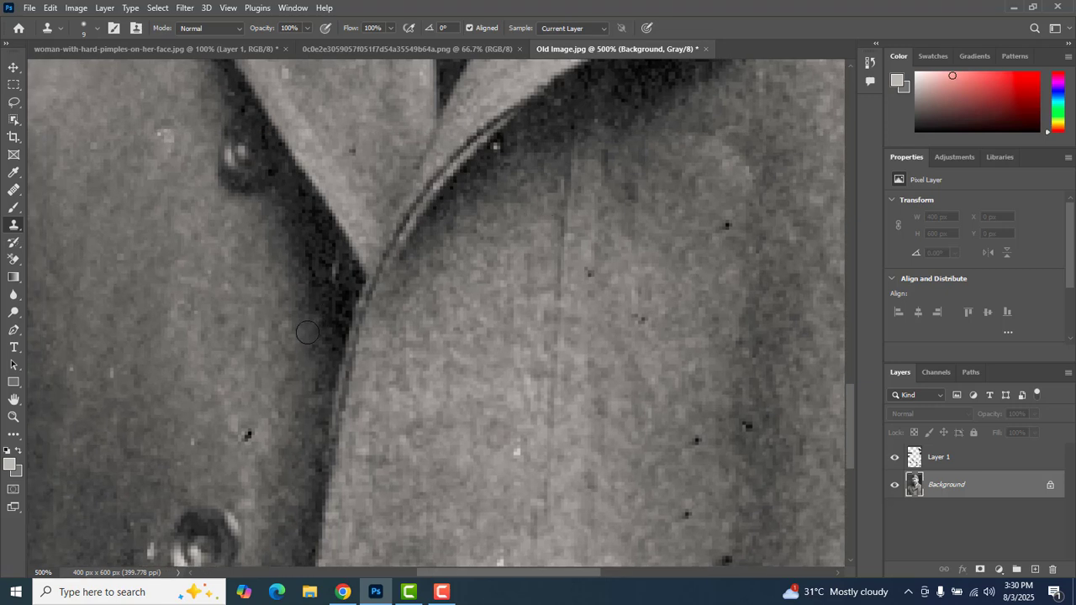
mouse_move(312, 242)
mouse_down()
mouse_move(295, 285)
mouse_move(304, 240)
mouse_up()
alt+click(294, 283)
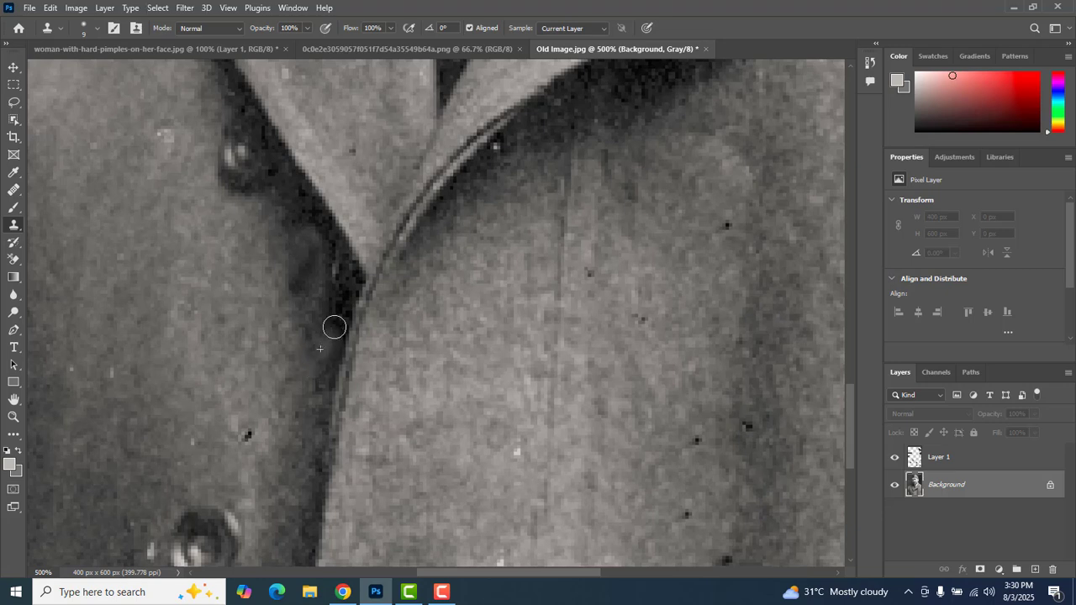
drag(335, 304, 331, 266)
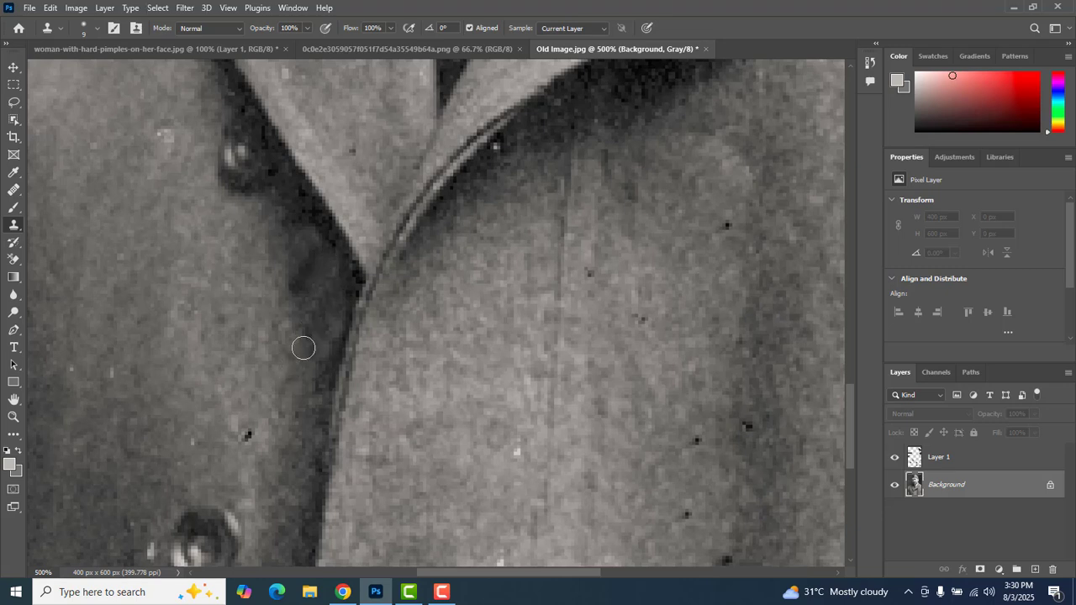
mouse_move(304, 348)
mouse_down()
mouse_move(295, 297)
mouse_move(304, 270)
mouse_up()
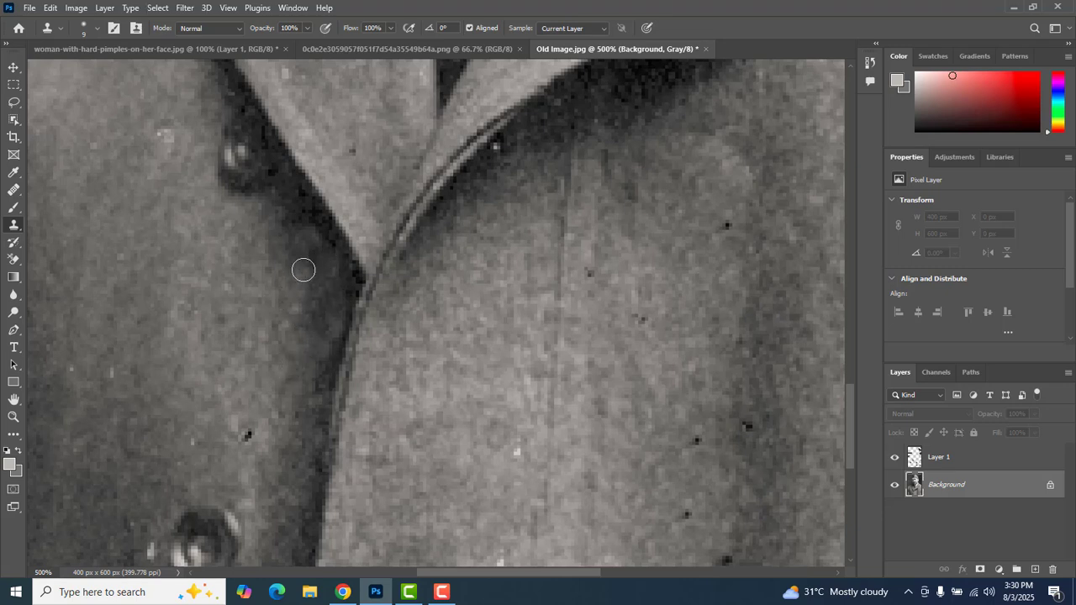
- Clone clean fabric over the black specks and a white spot on the lower coat front, on the side with the breast pocket
key(space)
drag(266, 332, 201, 173)
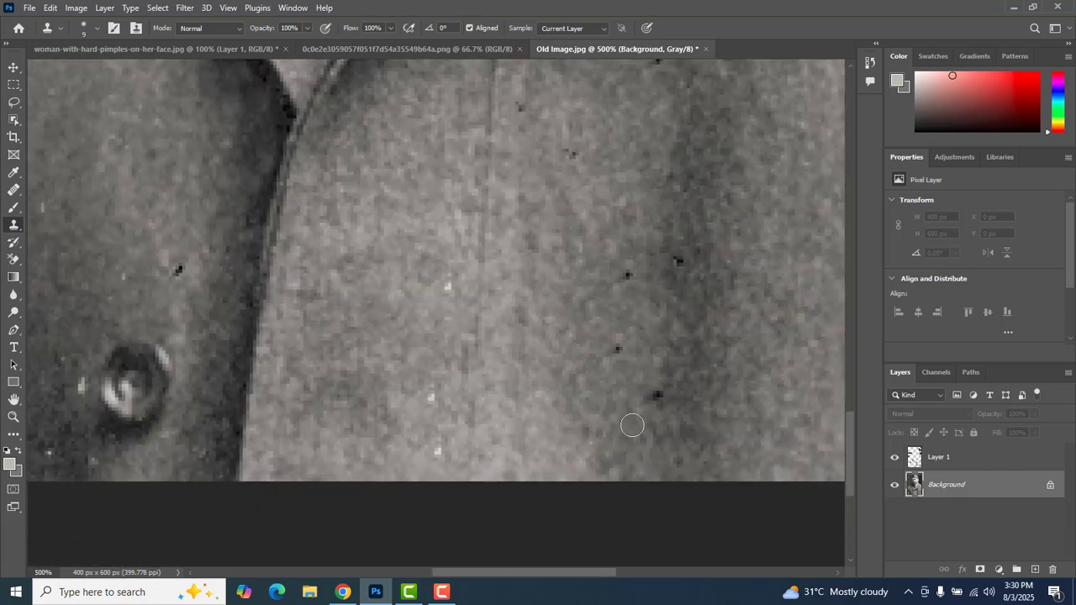
click(655, 397)
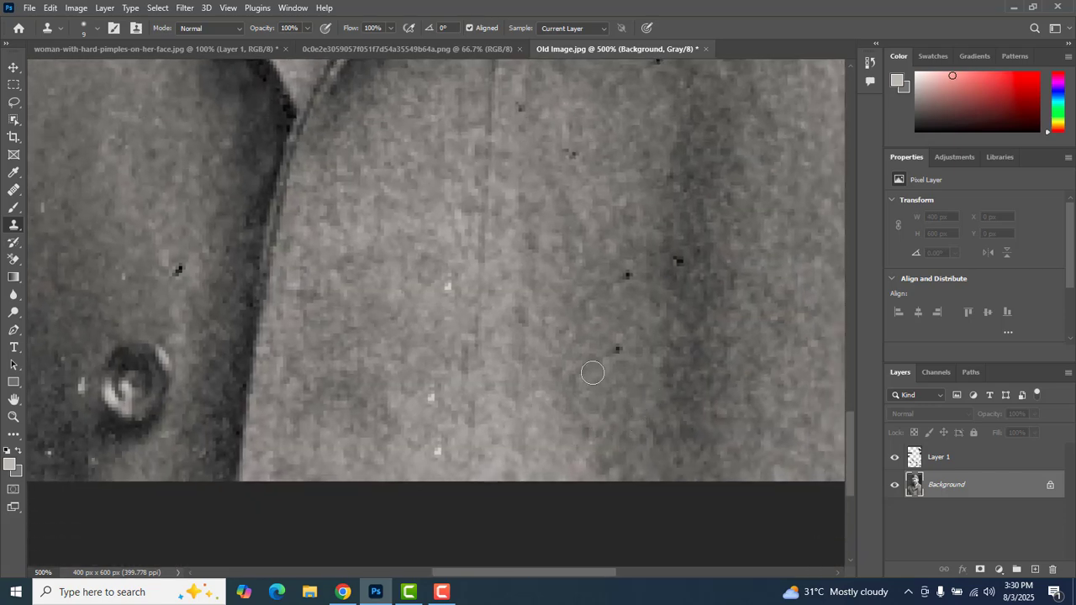
click(617, 350)
alt+click(695, 295)
click(680, 261)
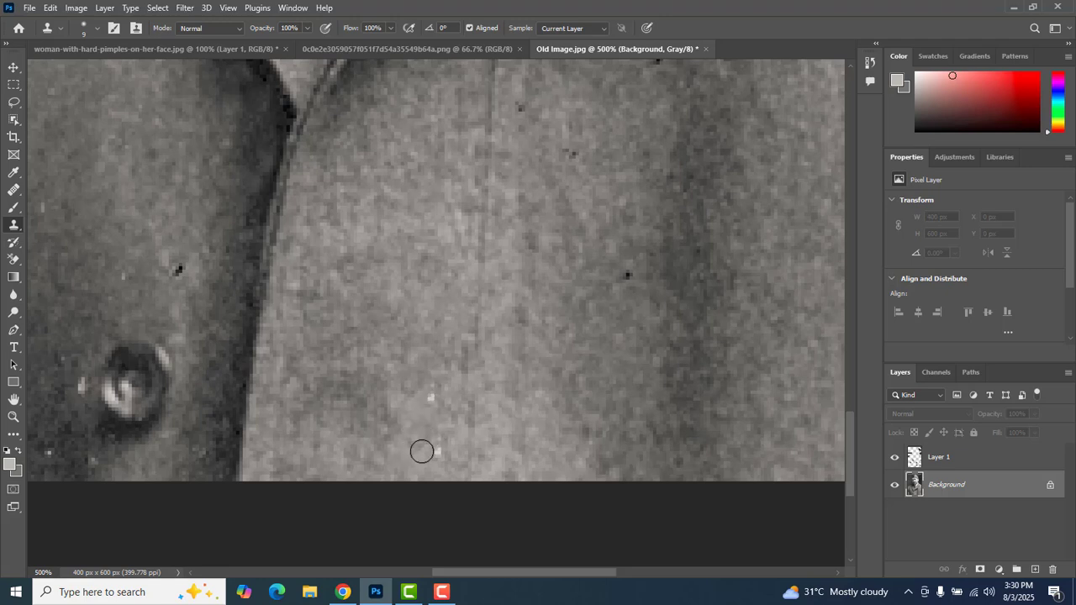
click(434, 453)
- Clone away the black speck above the lower coat button and the white mark beside that button
mouse_move(425, 376)
mouse_down()
mouse_move(491, 360)
mouse_move(591, 377)
mouse_up()
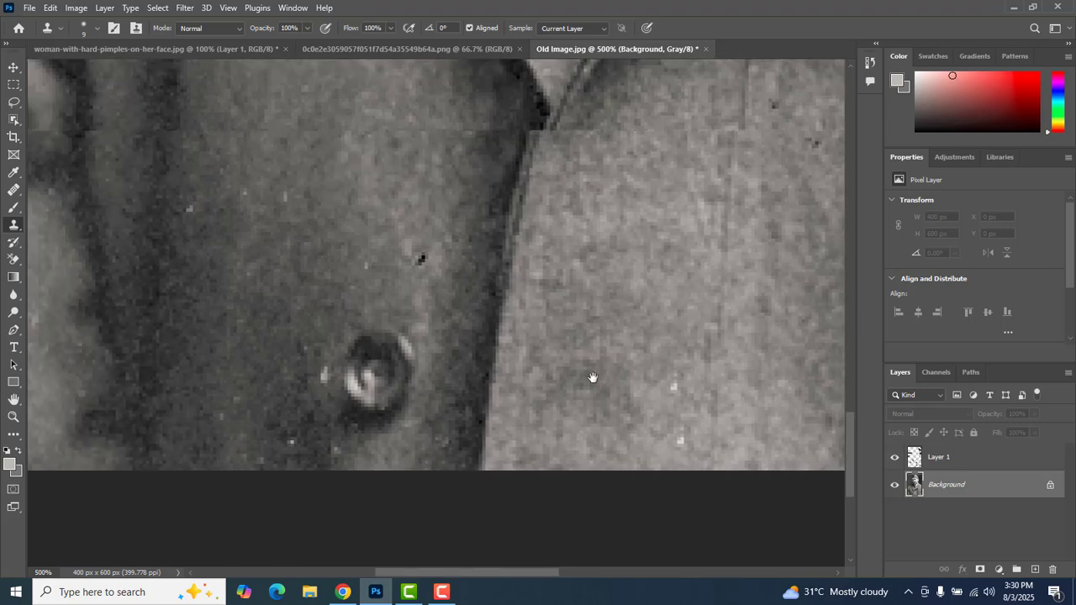
alt+click(433, 304)
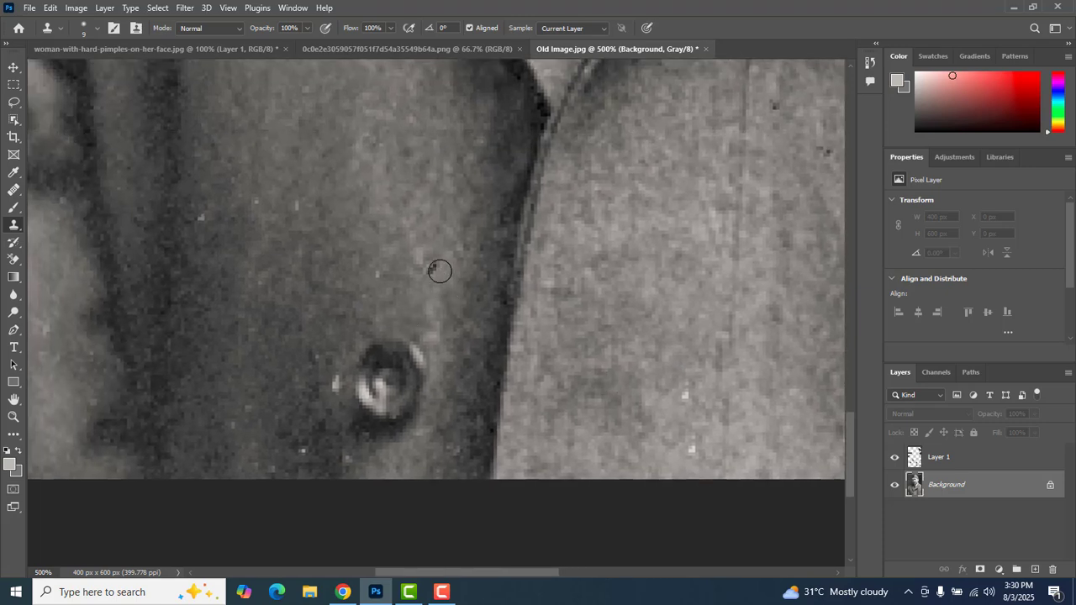
click(435, 269)
click(331, 386)
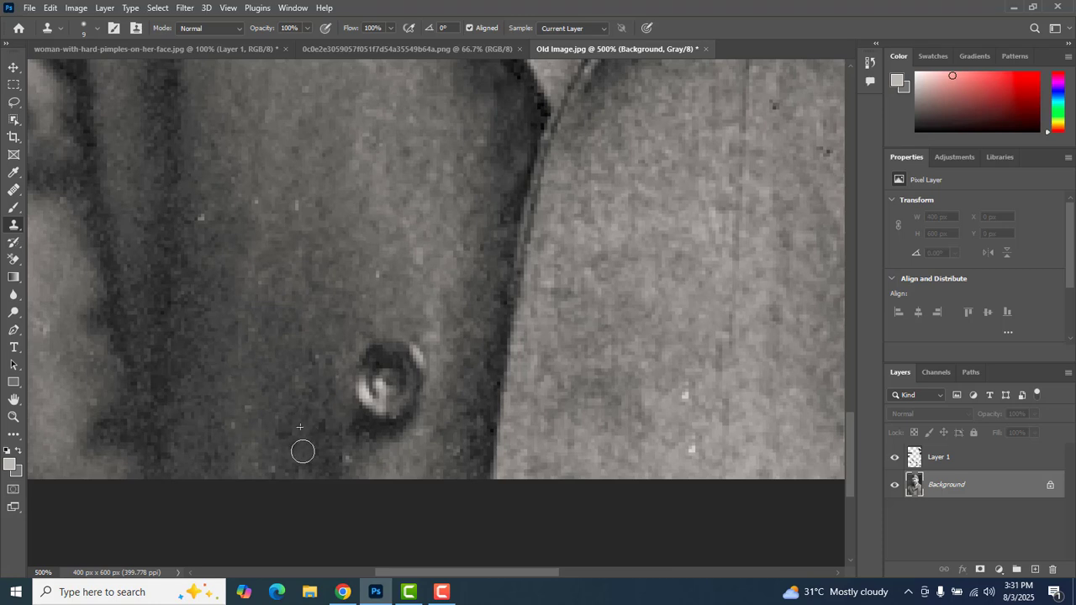
- In woman-with-hard-pimples-on-her-face.jpg, set the Clone Stamp size to 50 and clone smooth skin over the crease beside the nostril on the Background layer
click(153, 49)
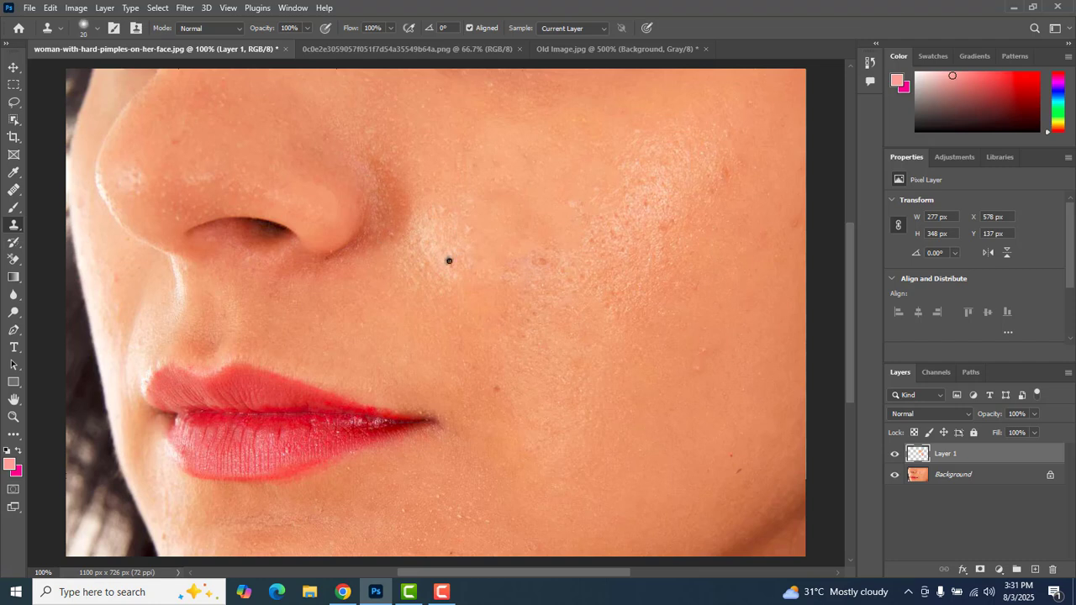
key(bracketright)
key(bracketright)
alt+click(428, 251)
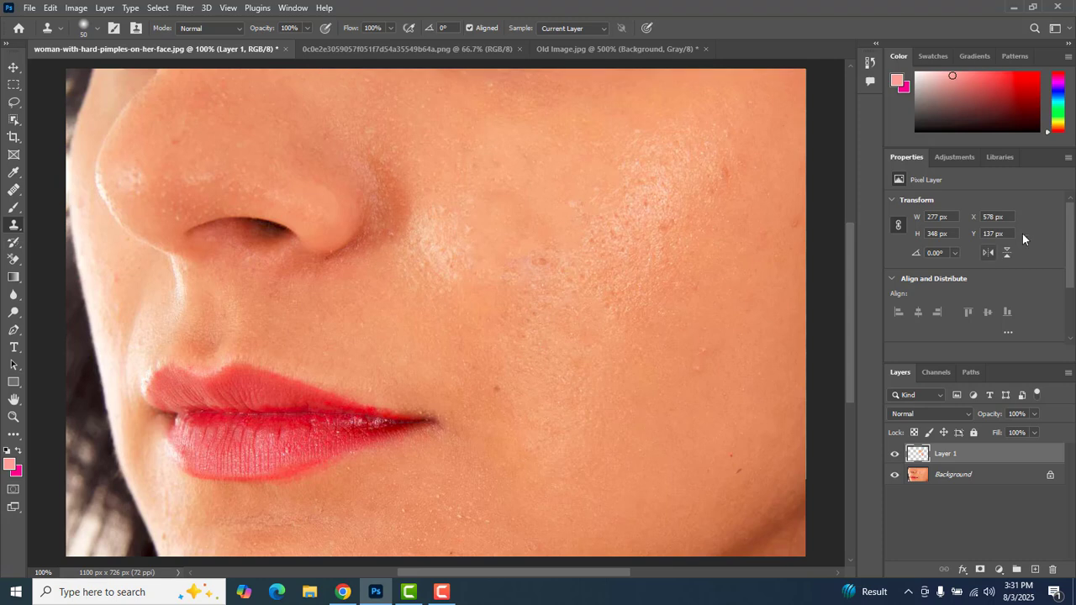
click(970, 477)
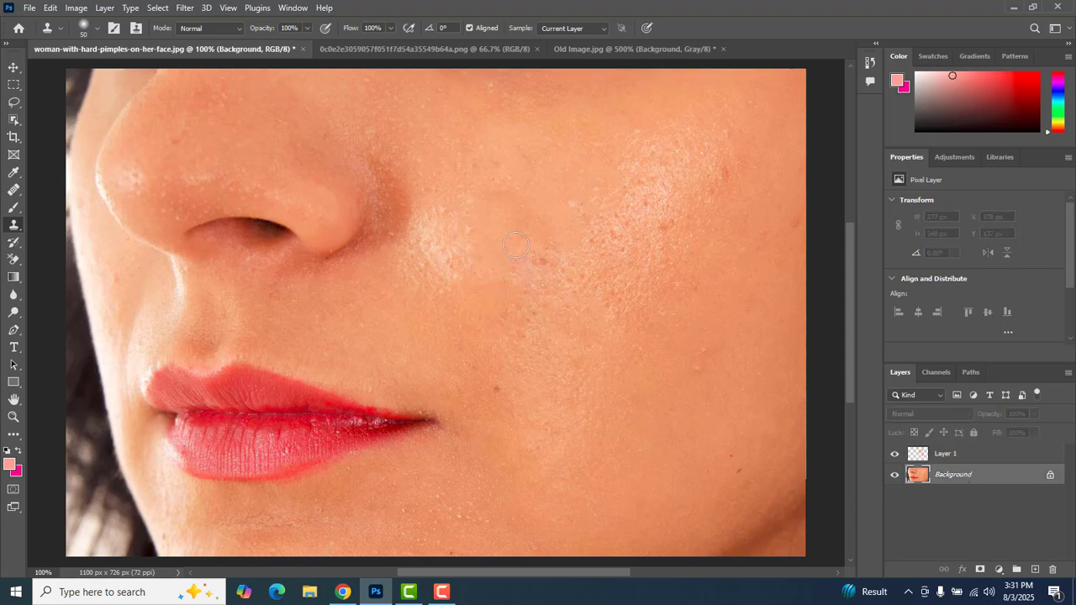
alt+click(386, 269)
drag(389, 254, 401, 213)
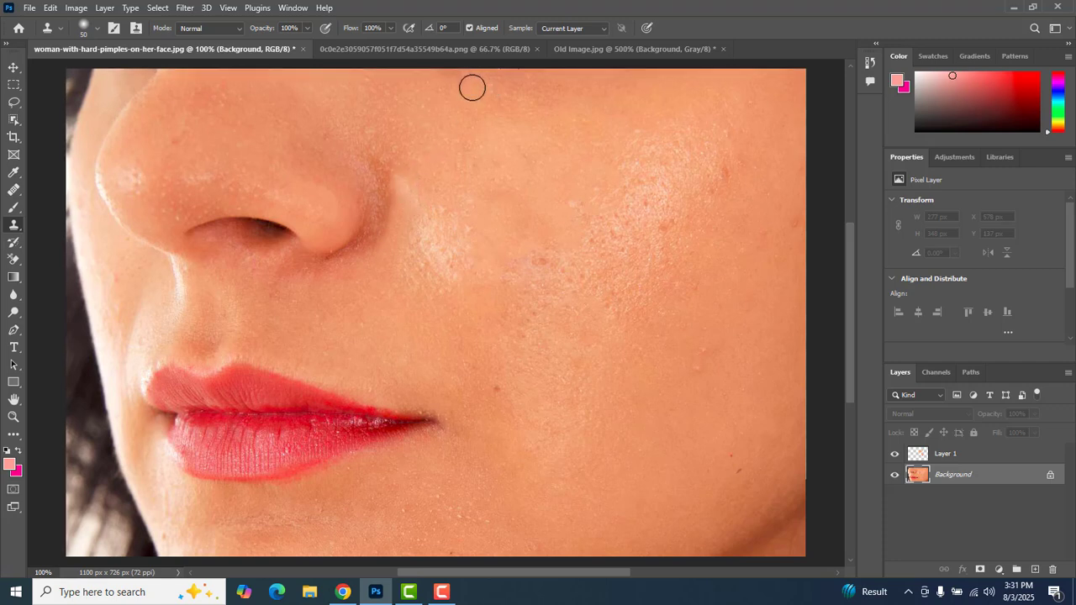
- Lower the Clone Stamp opacity to 55% and clone smooth neighbouring skin over the blemishes on the woman's cheek
click(308, 28)
drag(281, 45, 280, 45)
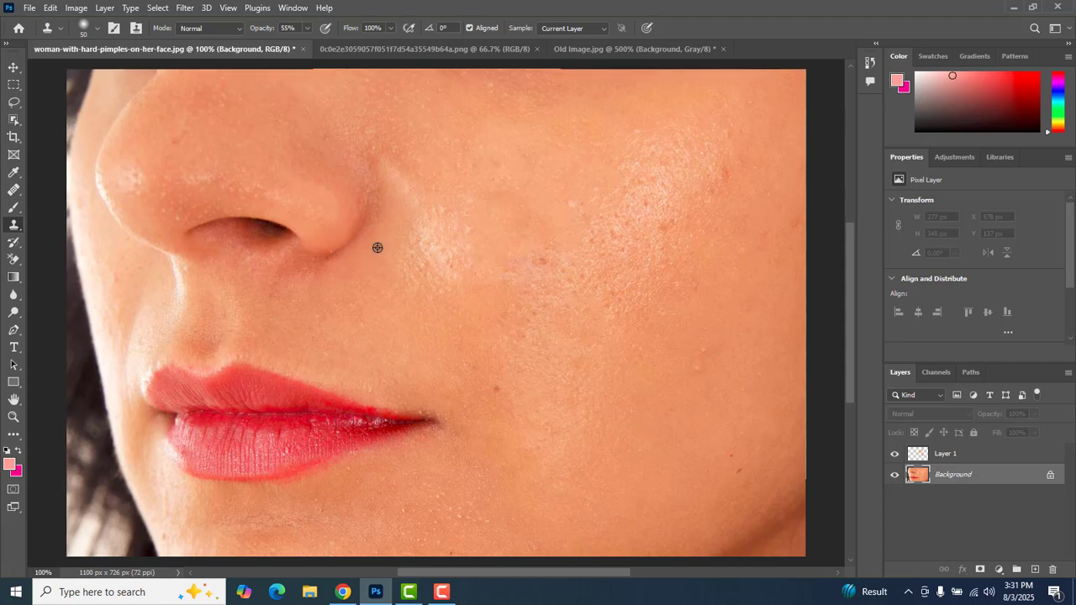
mouse_move(664, 269)
mouse_down()
mouse_move(646, 458)
mouse_move(624, 269)
mouse_up()
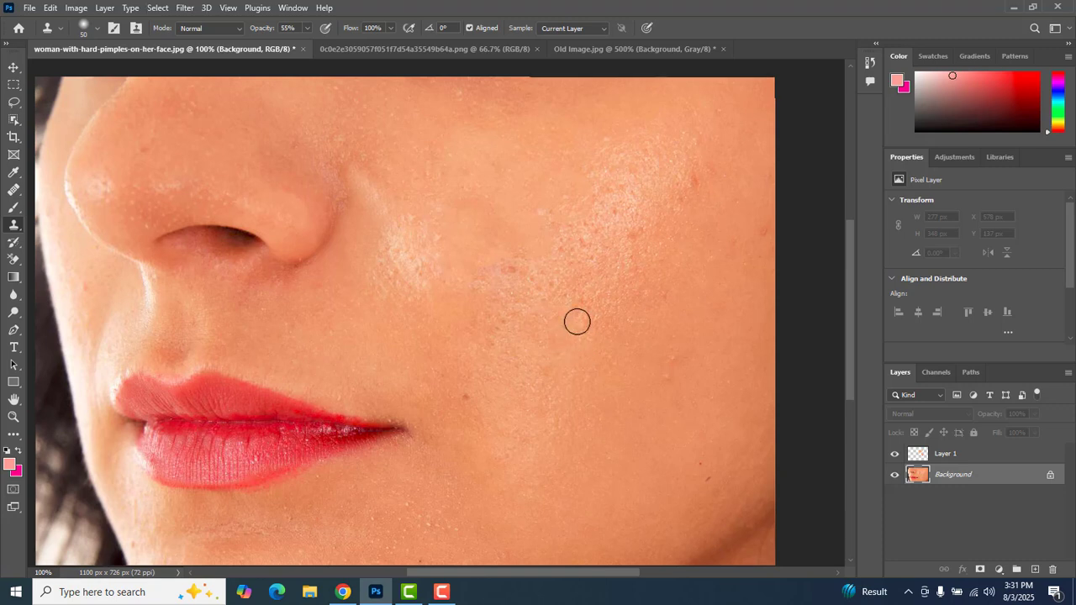
alt+click(534, 333)
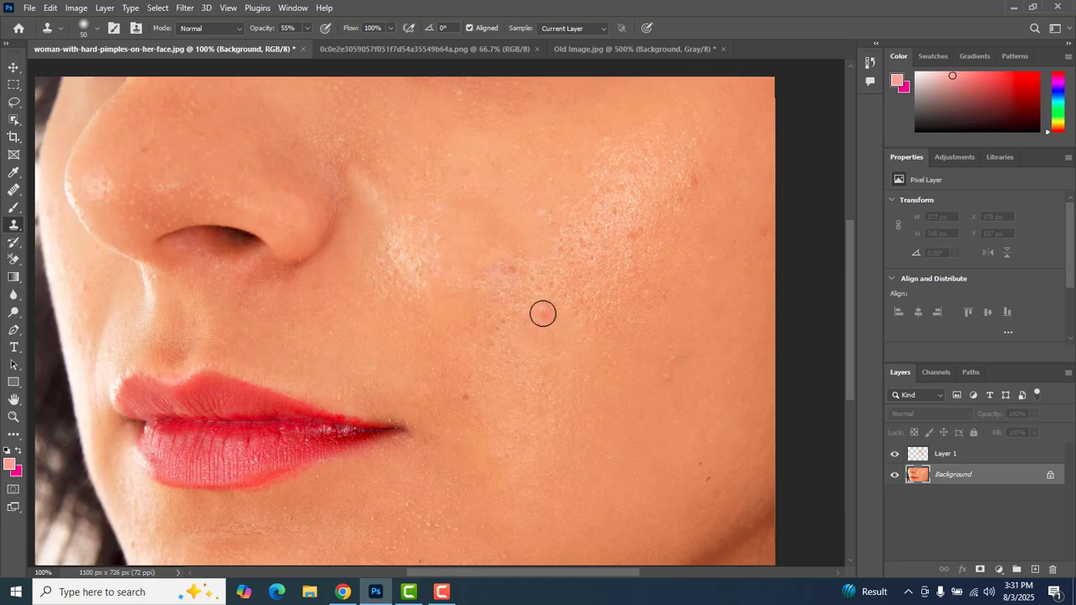
drag(540, 316, 536, 315)
alt+click(717, 213)
click(695, 187)
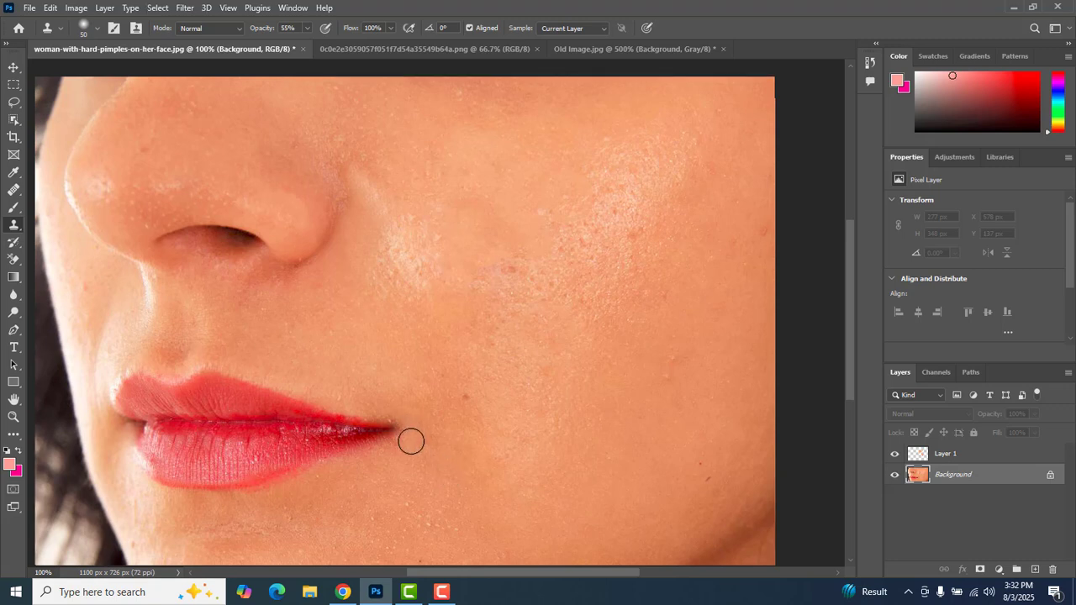
click(13, 416)
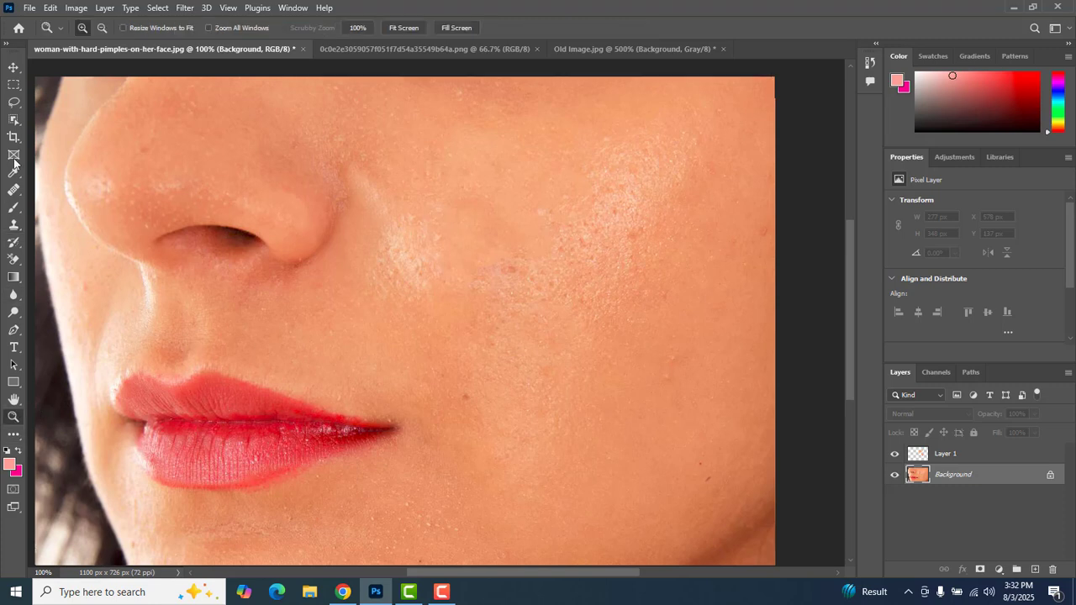
click(14, 225)
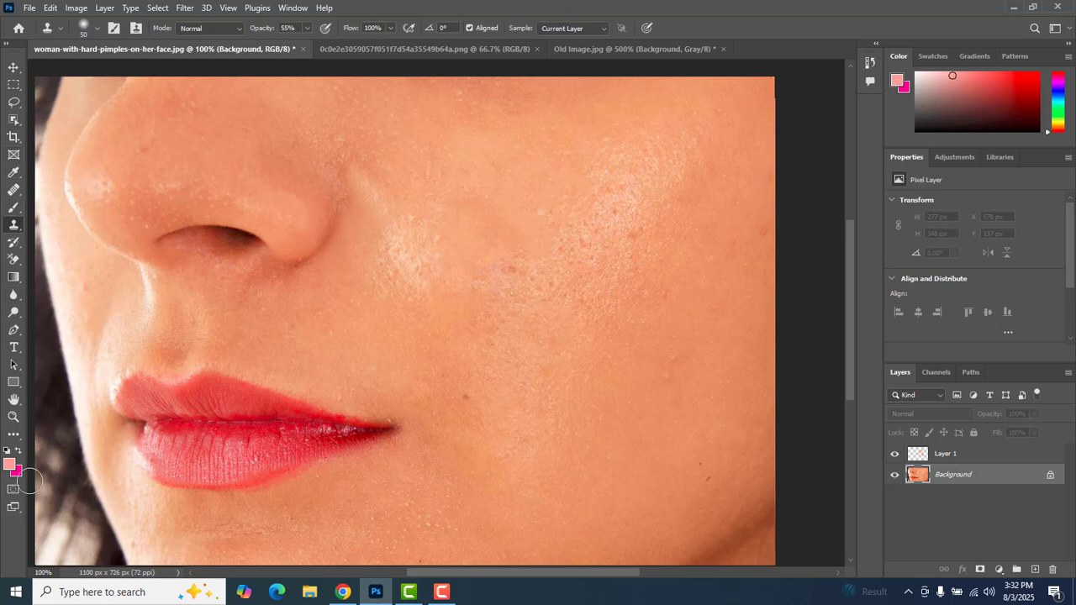
click(13, 416)
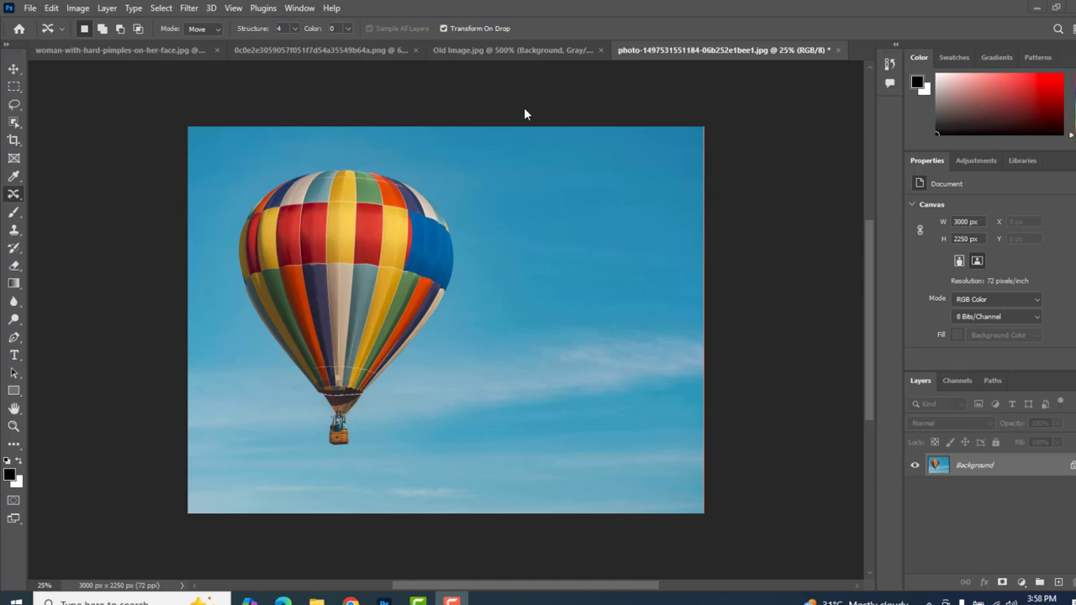
- With the Content-Aware Move tool in Move mode, draw a loose selection around the hot-air balloon and its basket
right_click(12, 194)
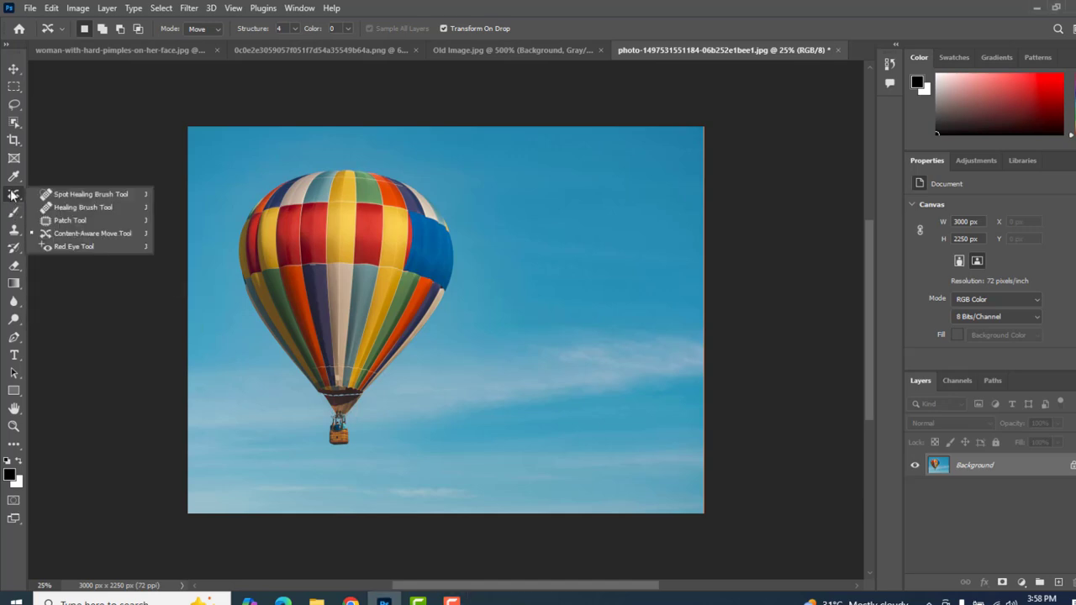
click(135, 239)
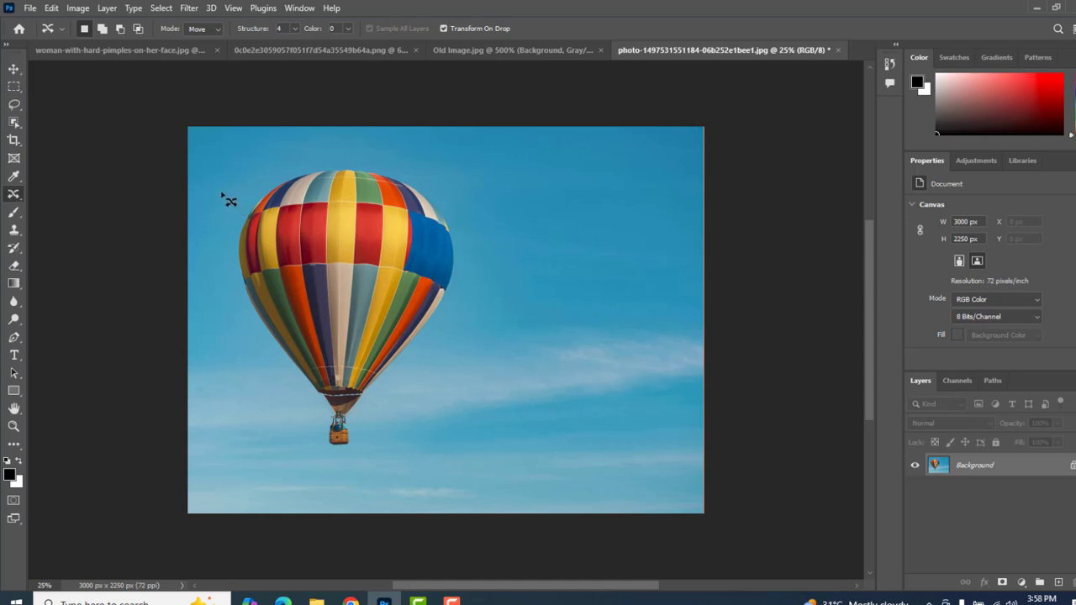
drag(358, 138, 435, 152)
mouse_move(486, 210)
mouse_down()
mouse_move(494, 242)
mouse_move(472, 313)
mouse_move(397, 435)
mouse_move(348, 467)
mouse_move(285, 459)
mouse_move(272, 397)
mouse_move(240, 367)
mouse_move(211, 284)
mouse_up()
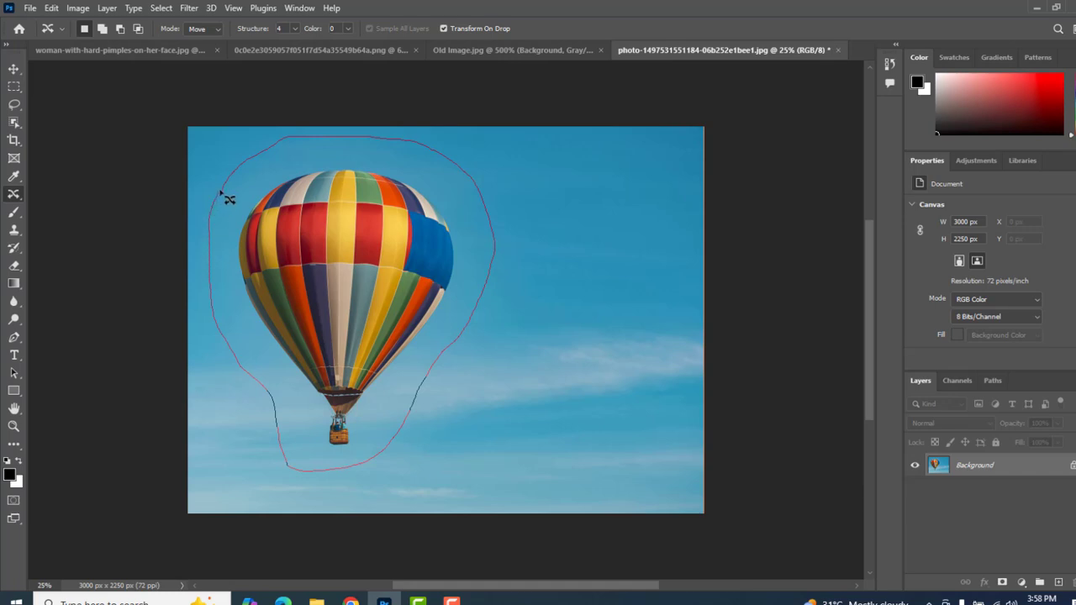
drag(221, 194, 222, 194)
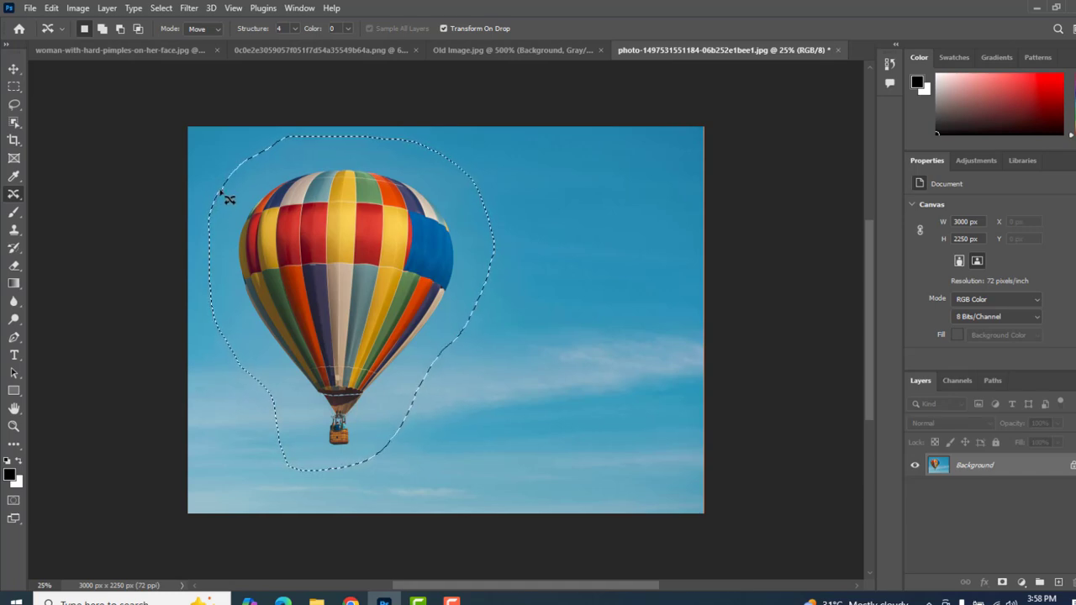
right_click(13, 198)
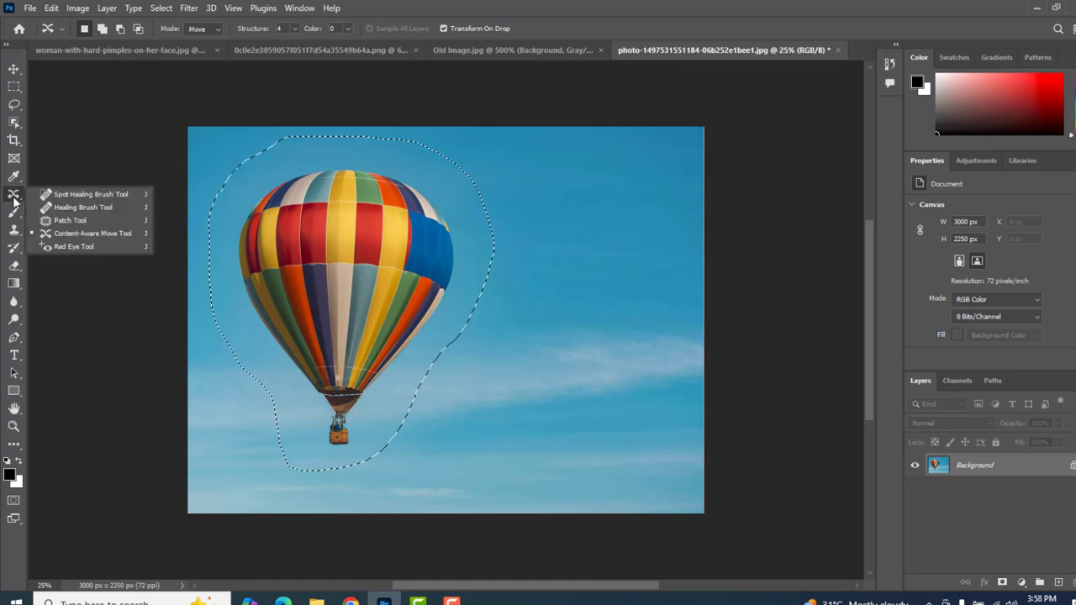
- Shift the selected balloon slightly right and down on the Background layer with Content-Aware Move and apply the transform
click(99, 233)
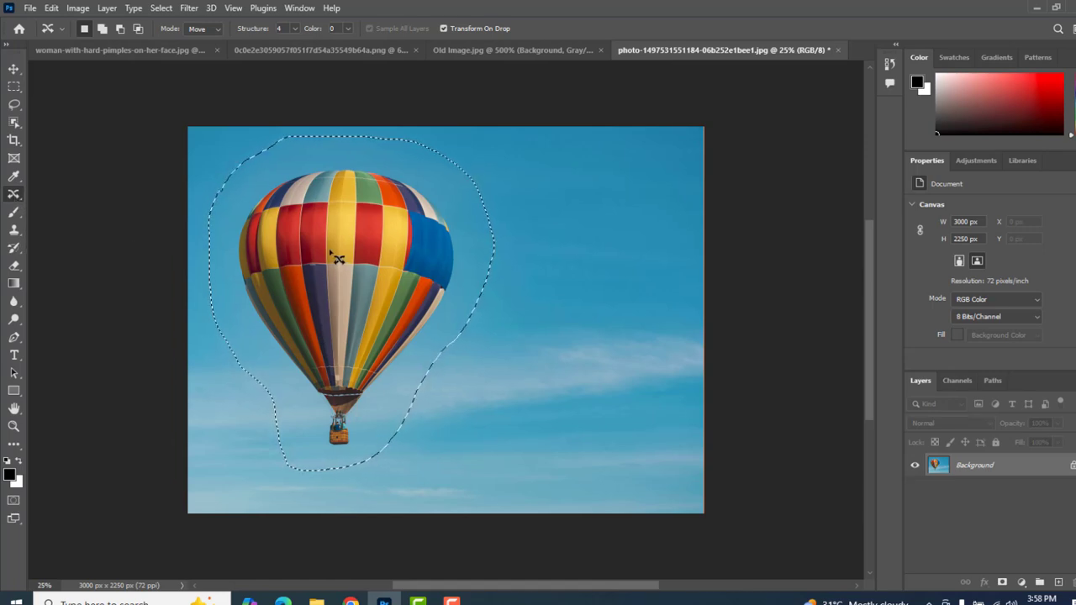
drag(337, 258, 426, 265)
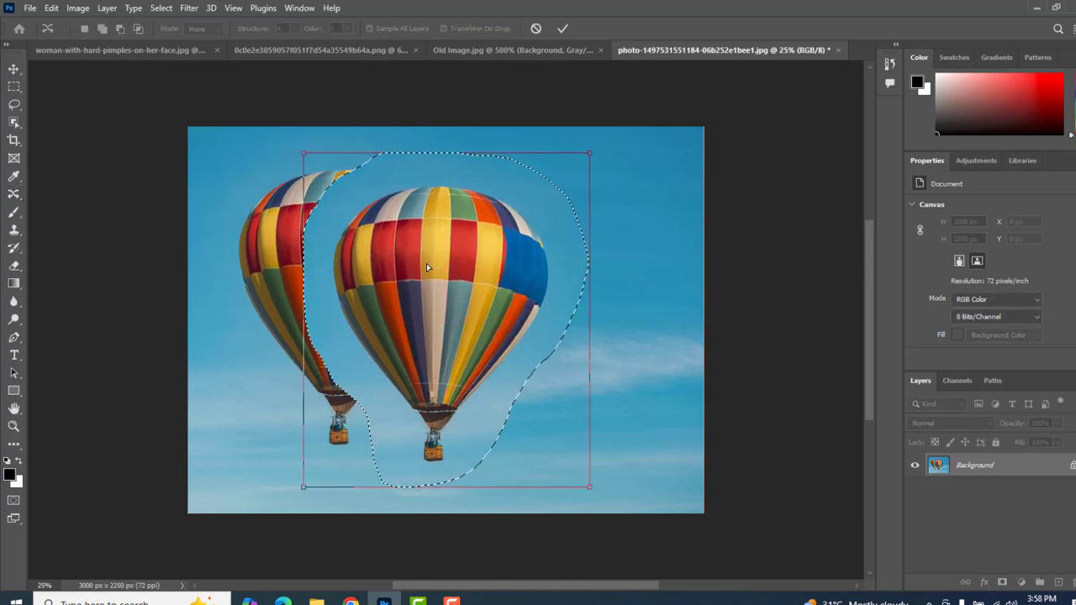
click(564, 29)
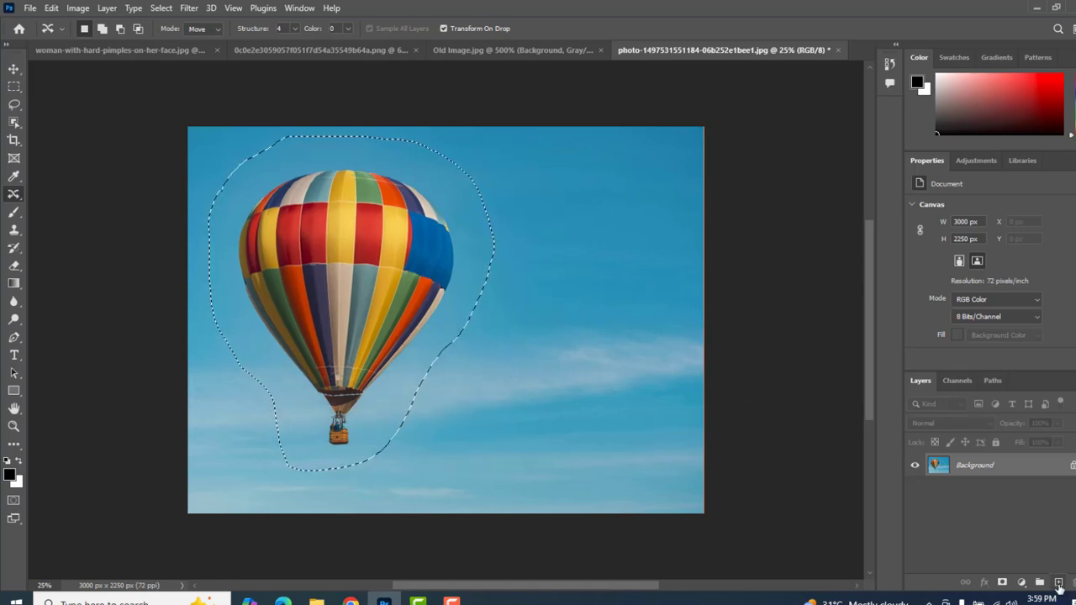
- Add a new layer and, with Sample All Layers on, relocate the balloon to the middle of the sky with Content-Aware Move; deselect it
click(1059, 583)
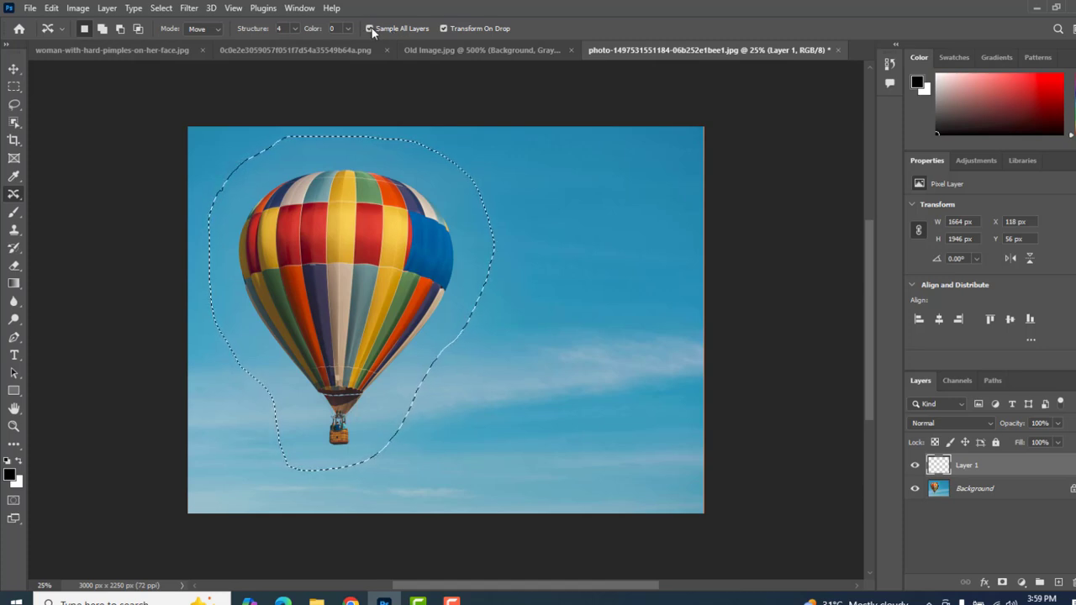
drag(366, 262, 491, 264)
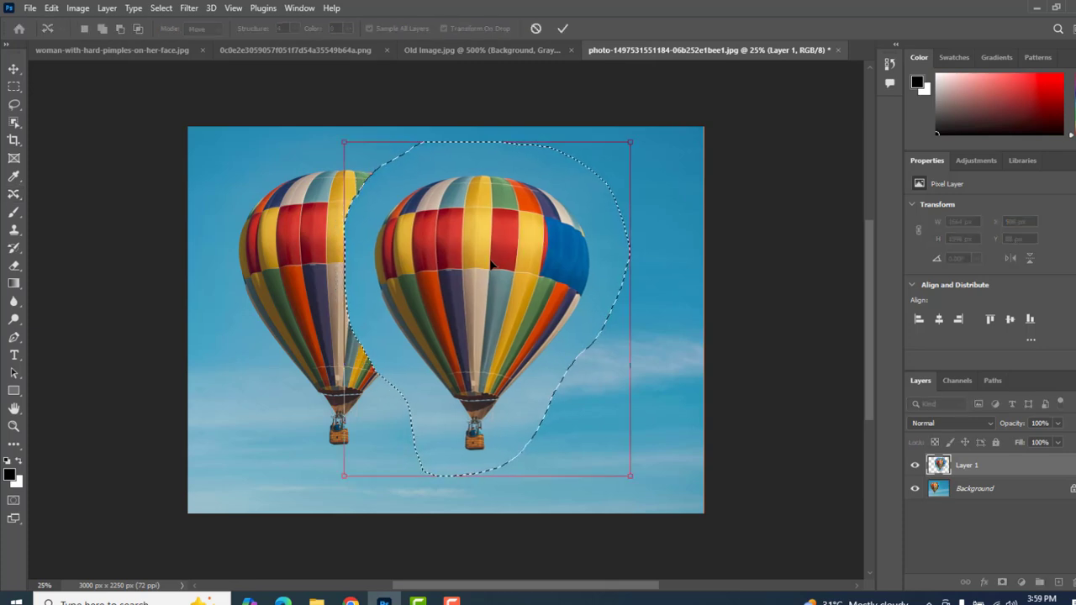
click(563, 31)
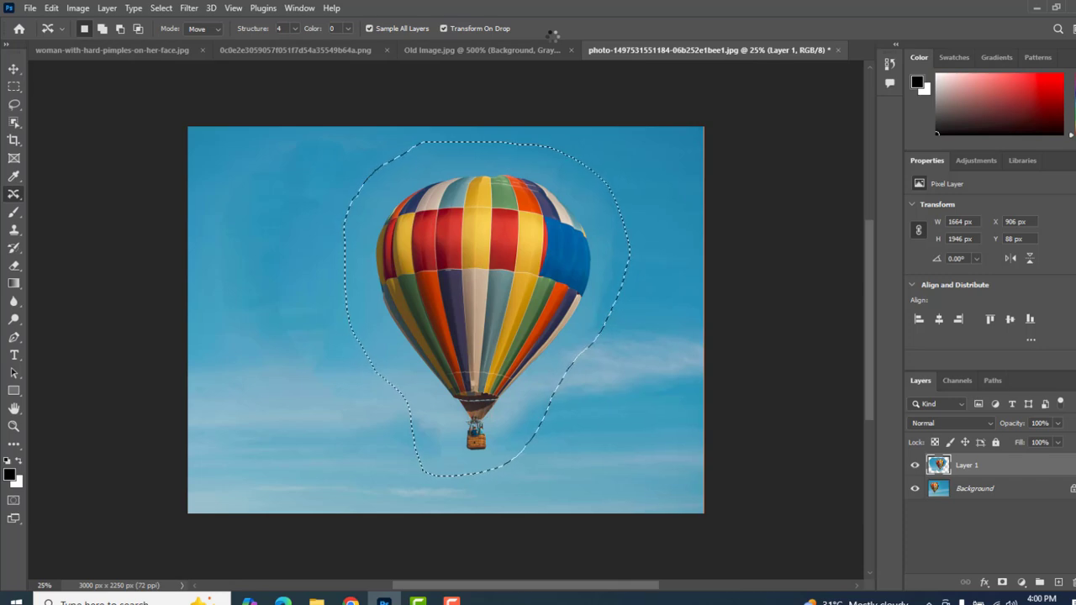
key(ctrl+d)
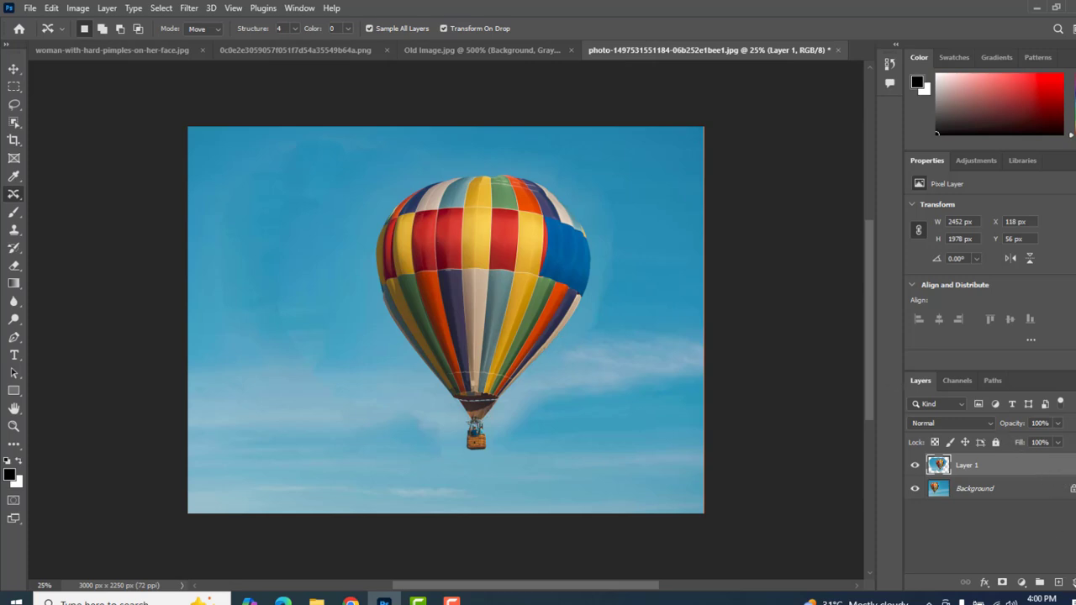
- Delete Layer 1 containing the relocated balloon
key(Delete)
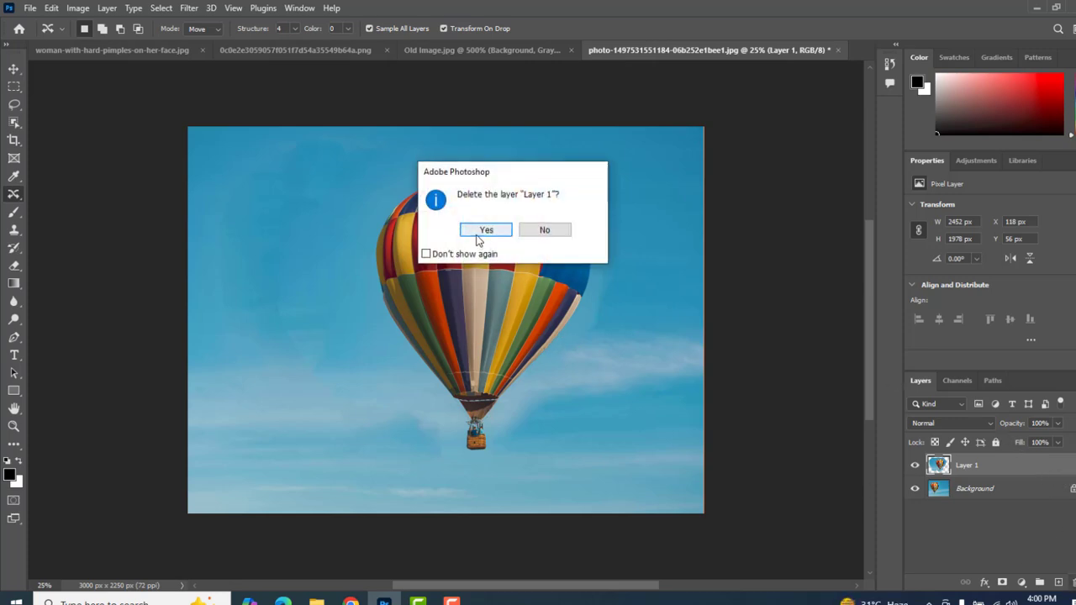
click(481, 228)
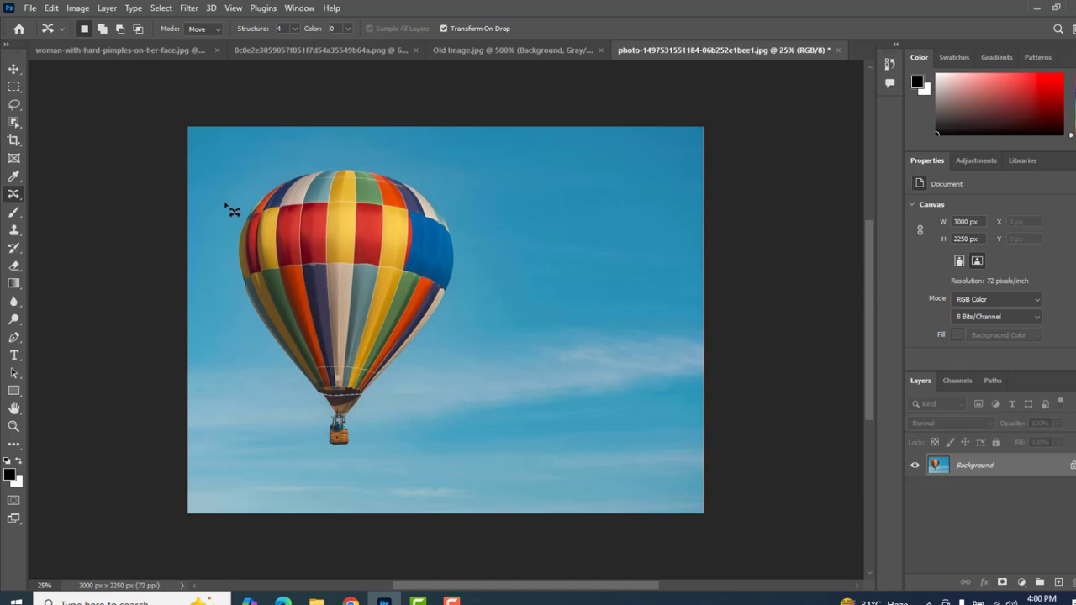
- Draw a loose selection around the balloon and basket on the Background layer, replace it with sky using a Content-Aware fill, and deselect
drag(295, 152, 373, 146)
mouse_move(479, 251)
mouse_down()
mouse_move(448, 332)
mouse_move(398, 382)
mouse_move(365, 441)
mouse_move(326, 460)
mouse_move(235, 317)
mouse_move(211, 235)
mouse_move(226, 199)
mouse_up()
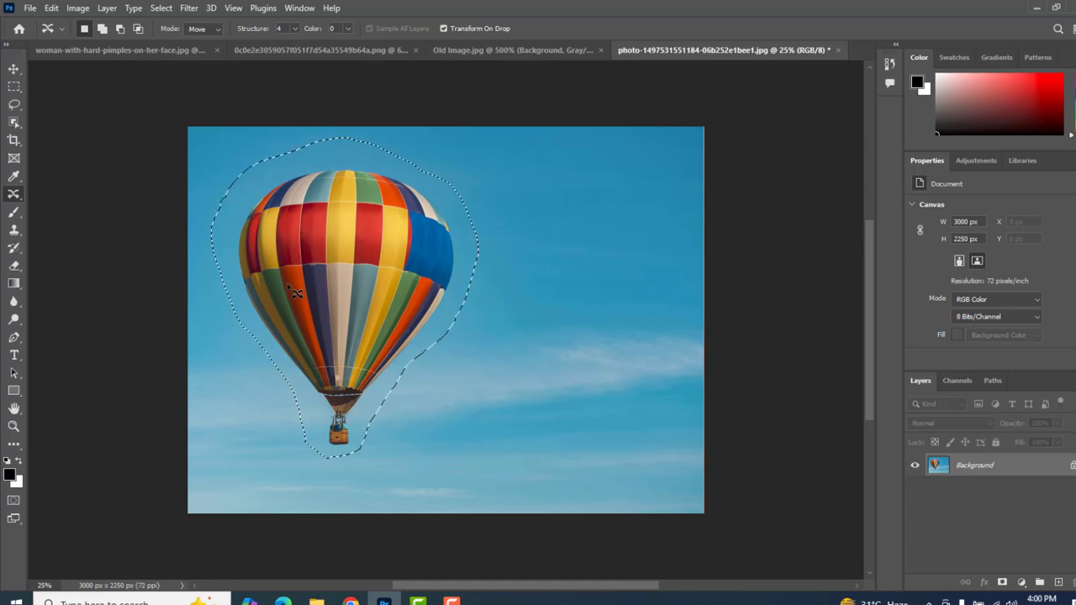
key(shift)
key(shift+BackSpace)
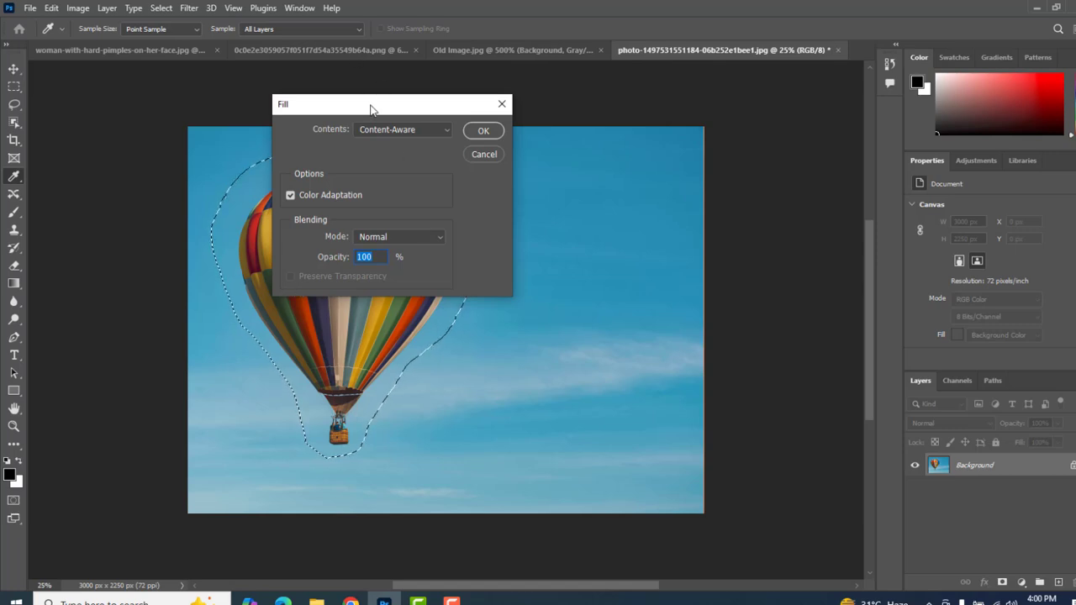
drag(372, 108, 630, 115)
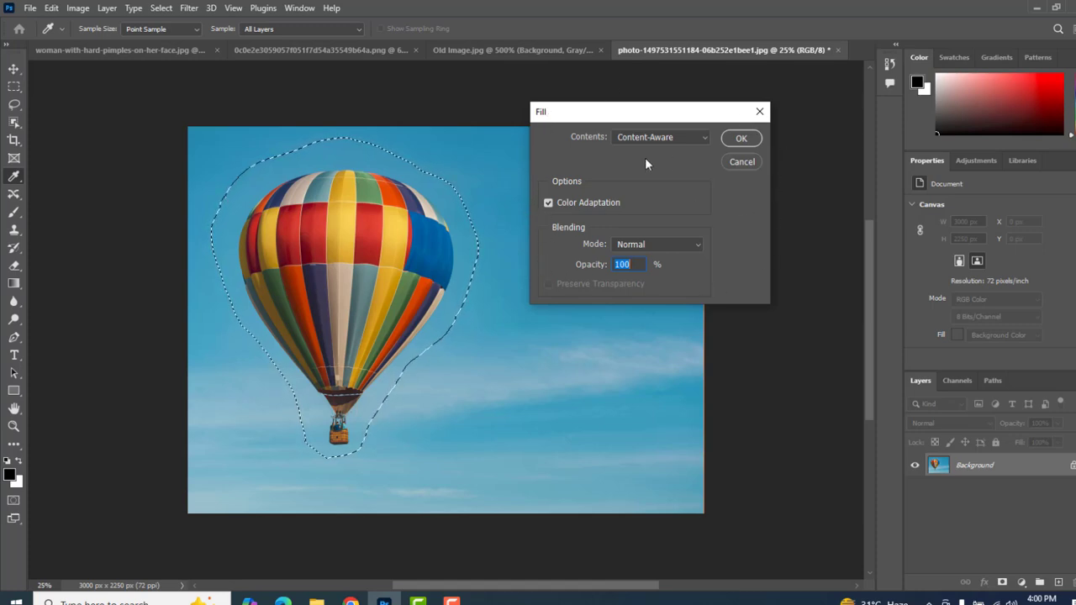
click(707, 139)
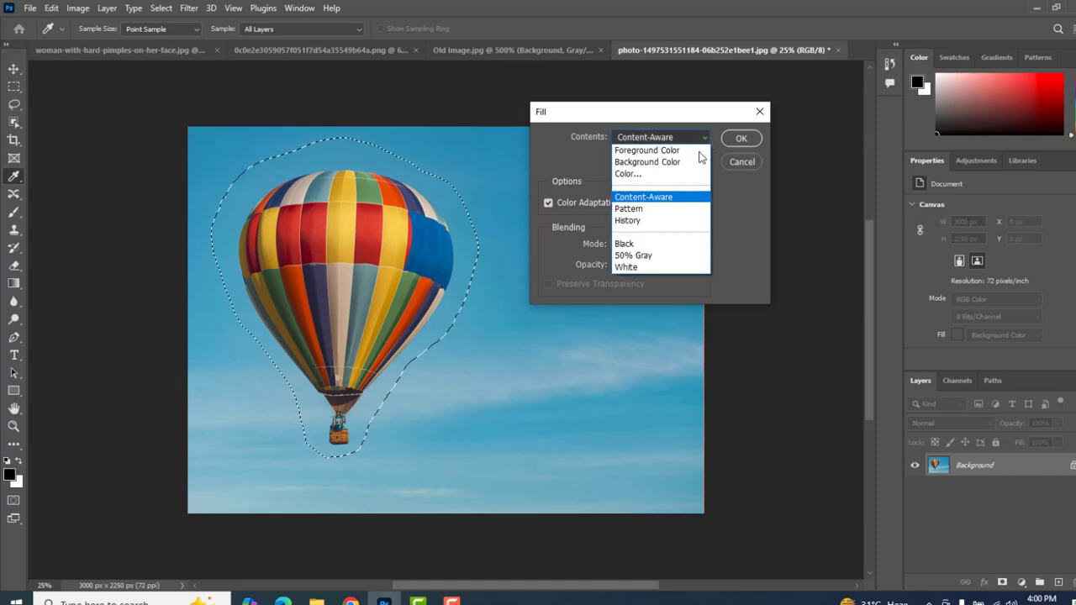
click(675, 201)
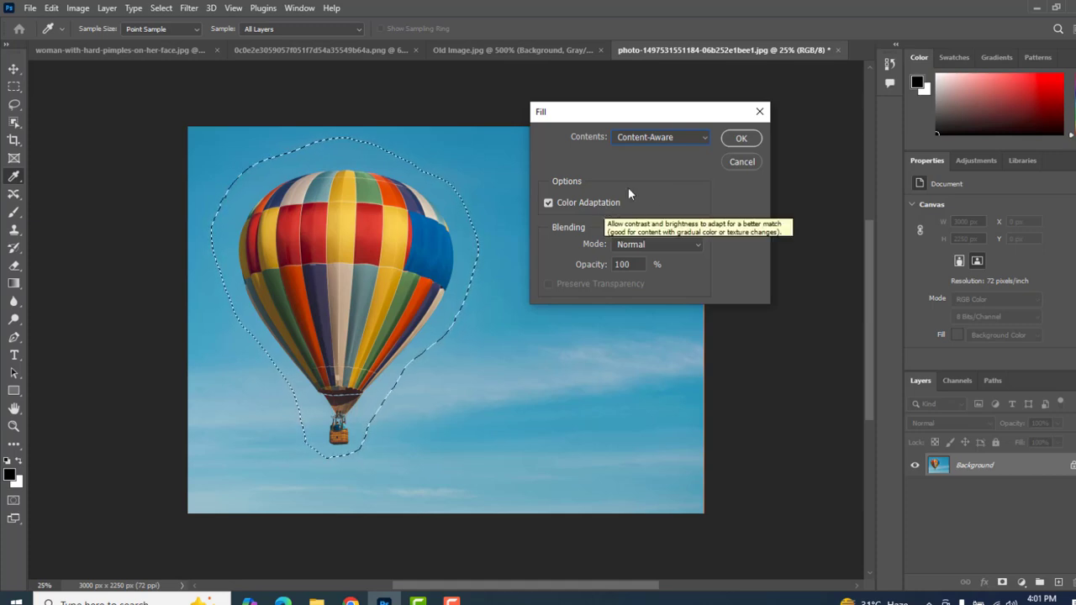
click(740, 139)
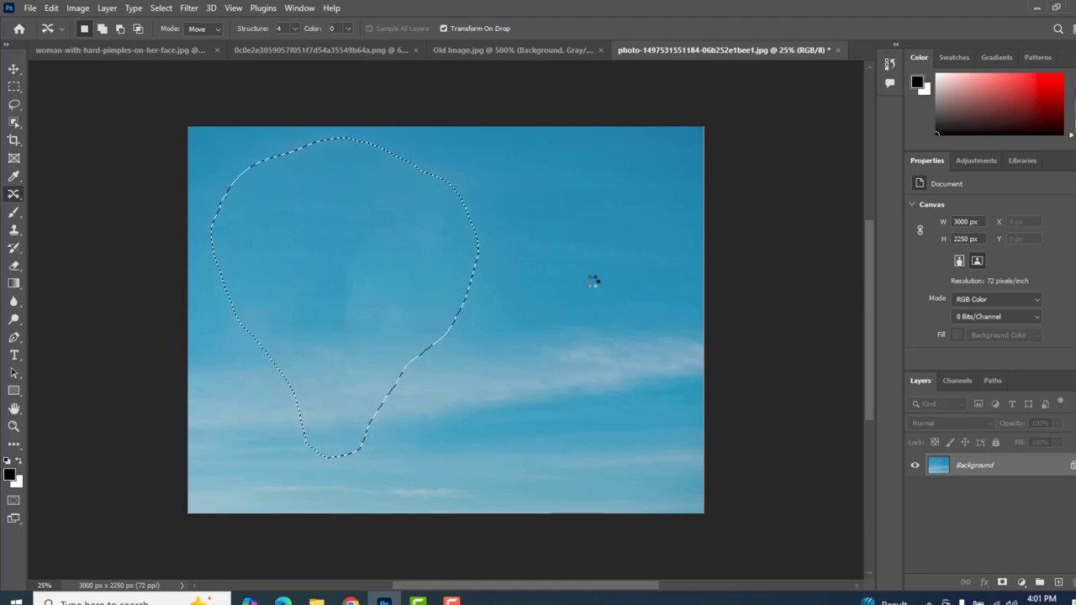
key(ctrl+d)
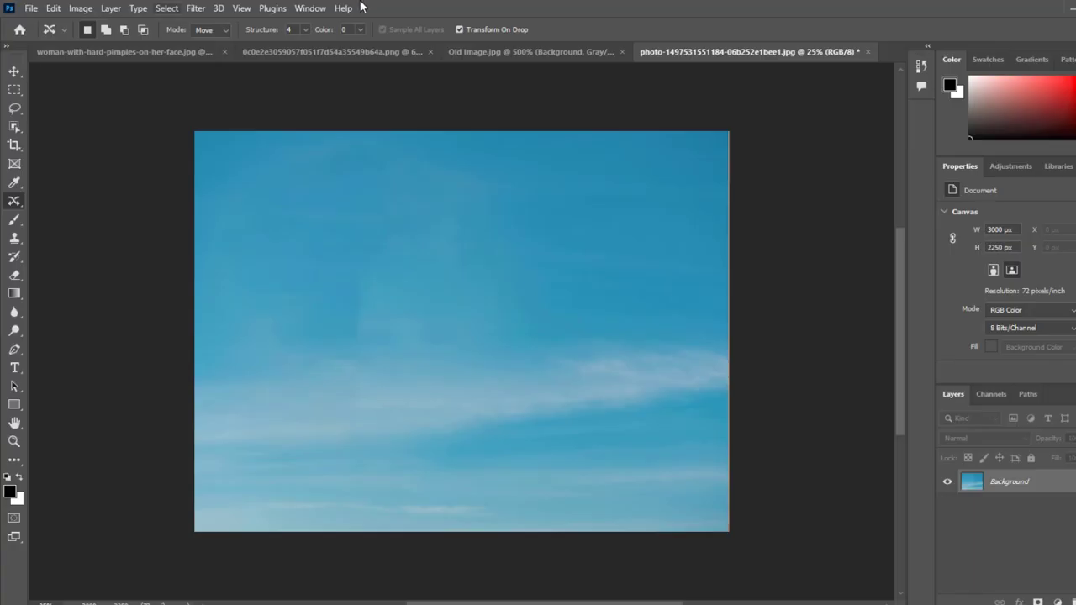
- In the PNG close-up of the eyes, remove the red from both pupils with the Red Eye tool
click(287, 54)
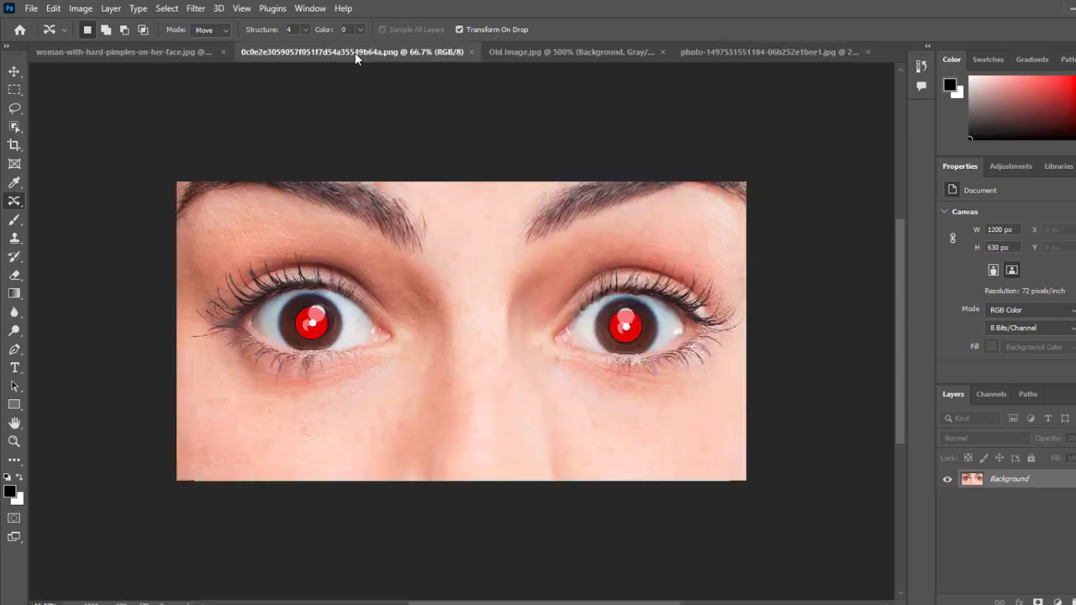
right_click(13, 203)
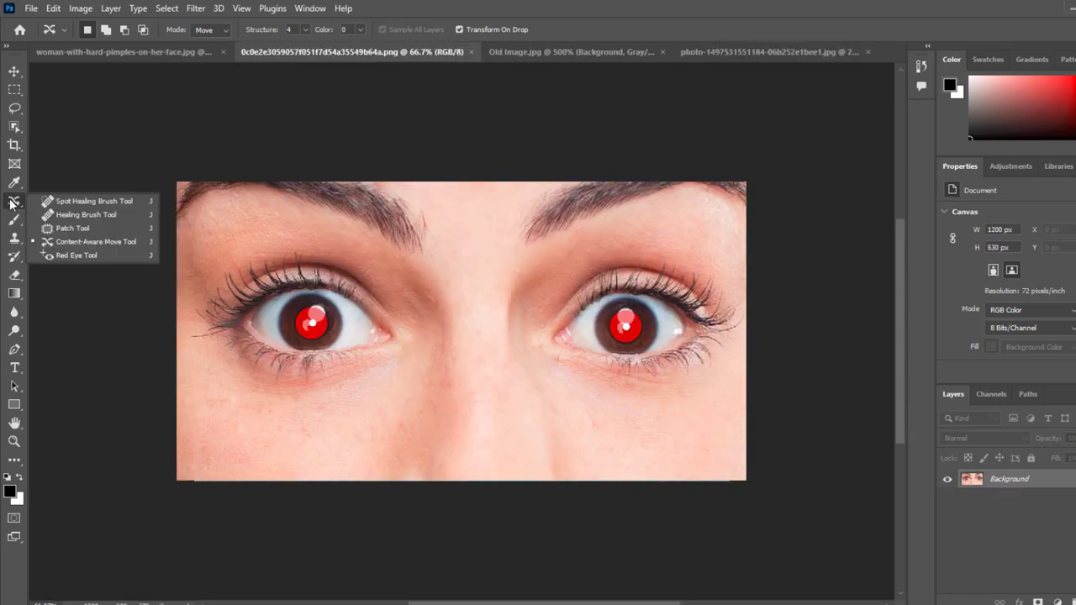
click(109, 257)
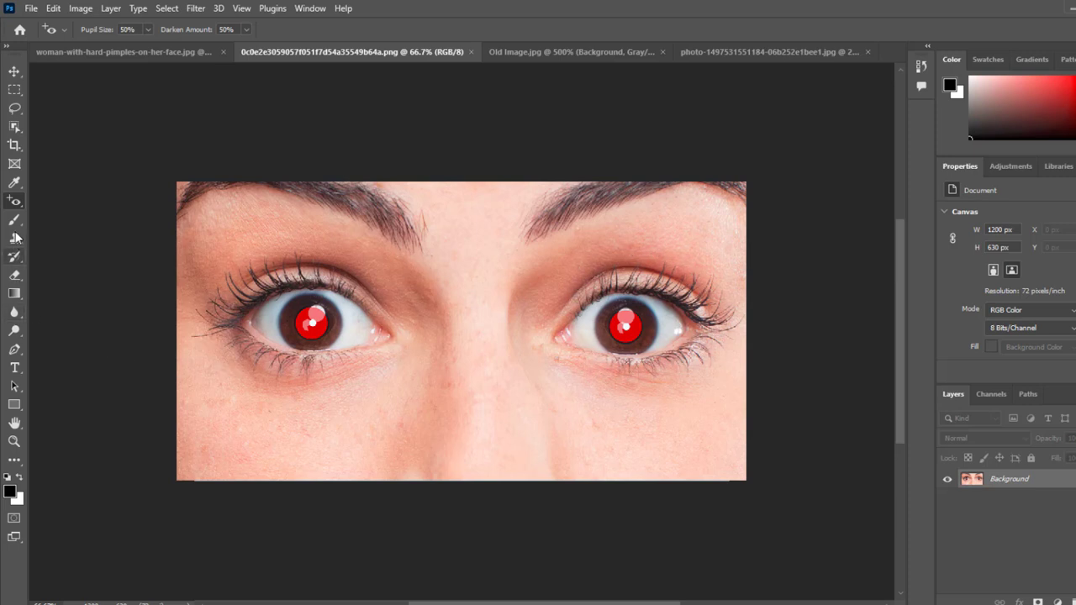
right_click(15, 206)
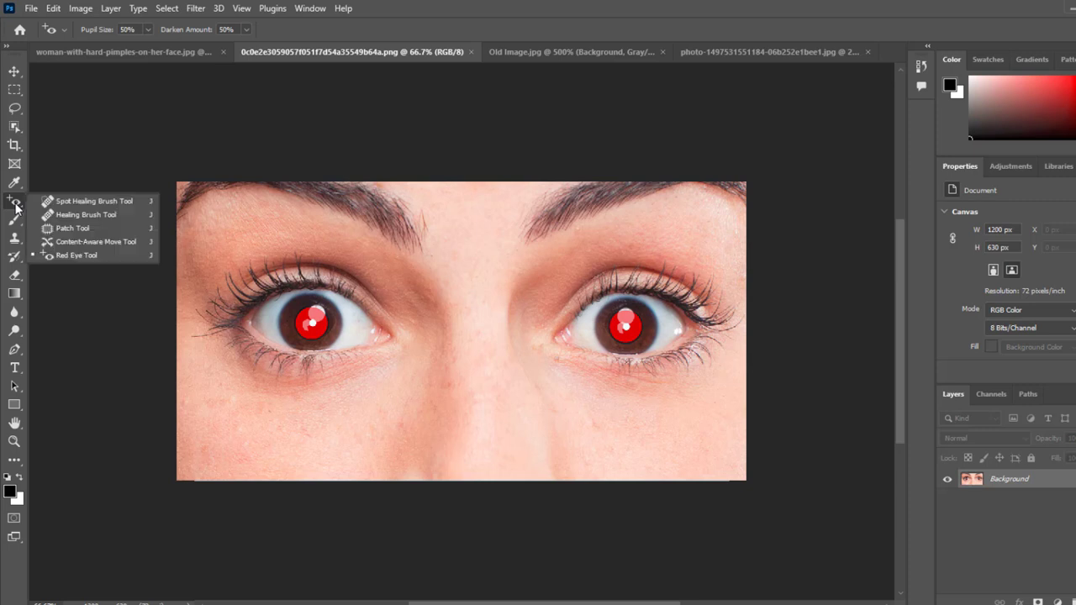
click(102, 254)
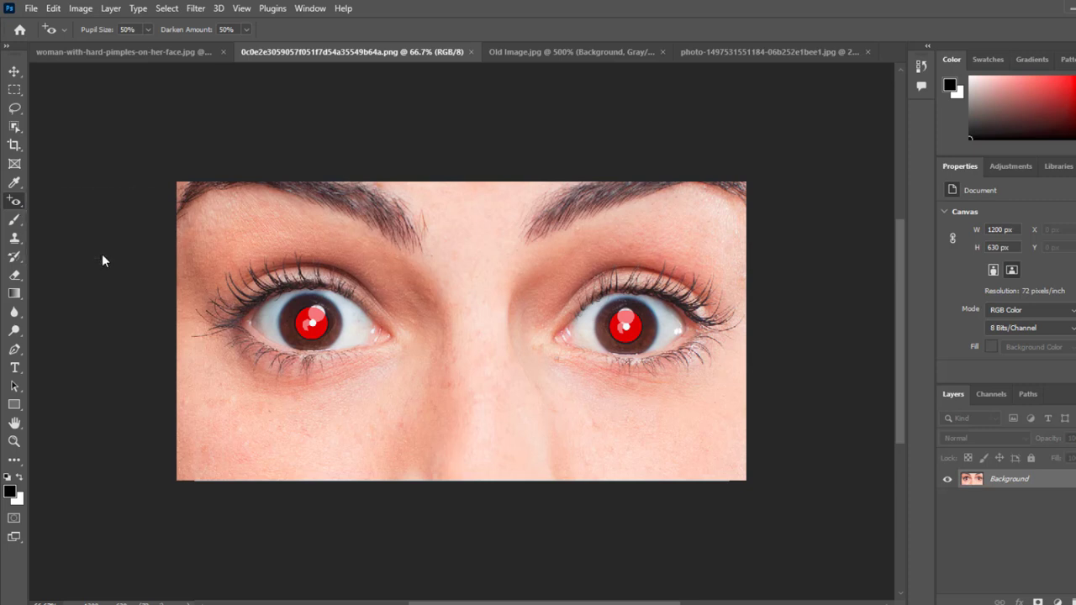
click(313, 325)
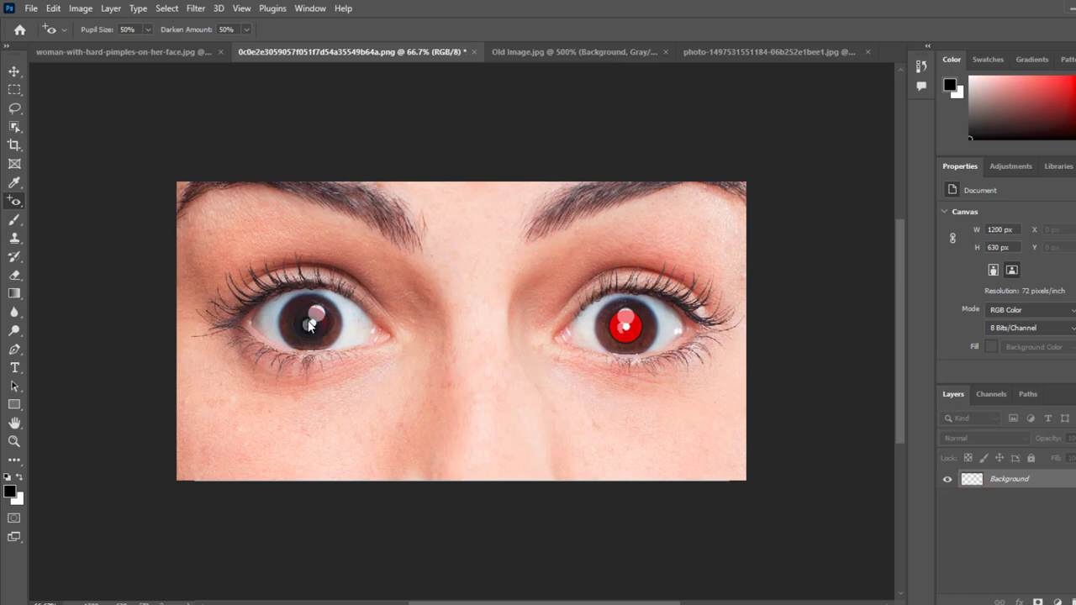
click(625, 325)
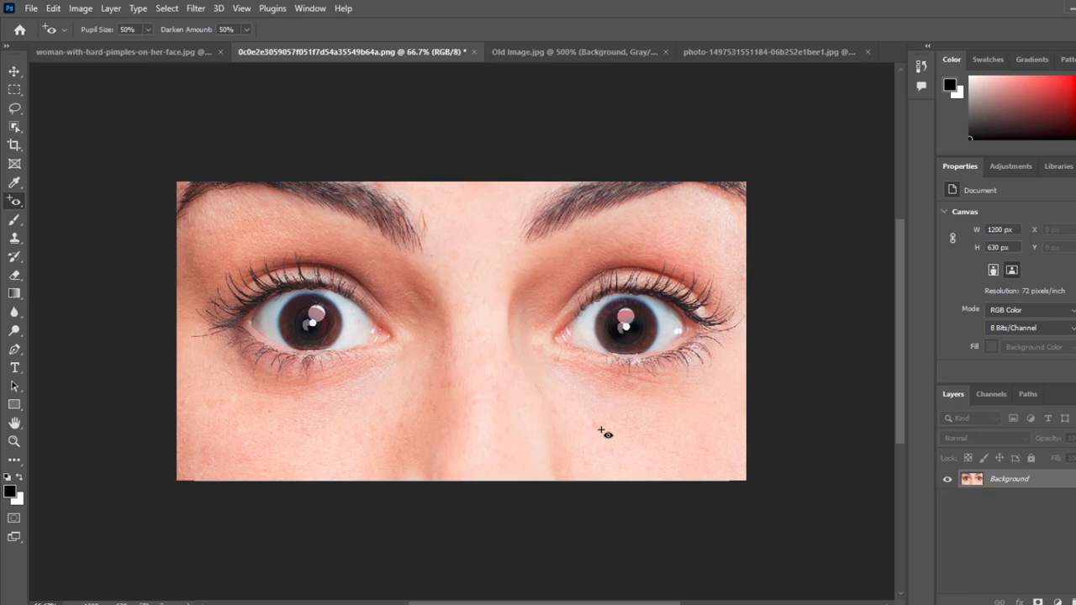
- Switch from the Red Eye tool to the Move tool
right_click(15, 204)
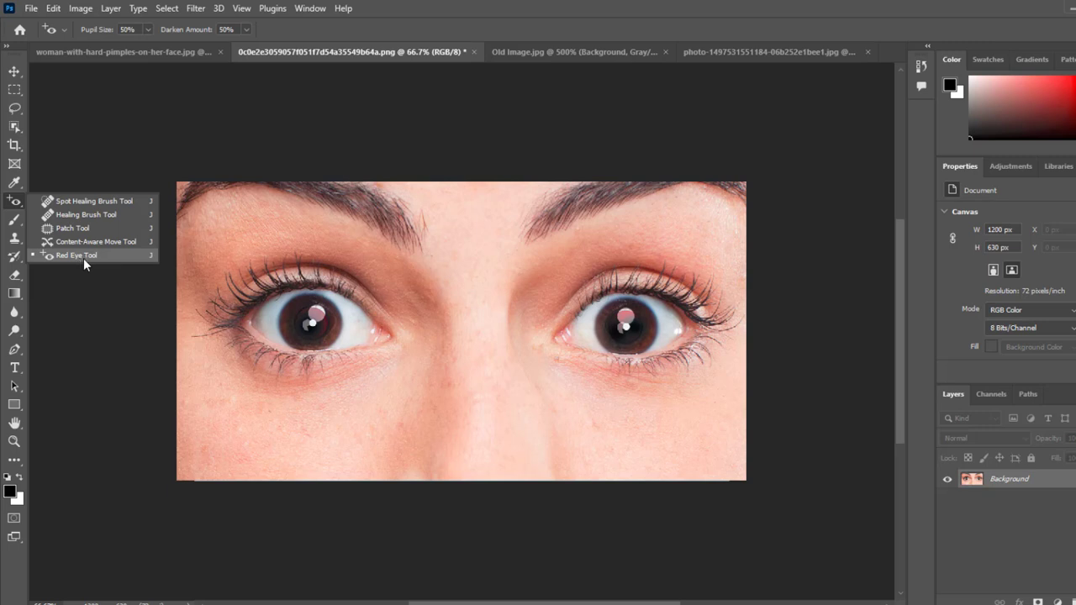
click(13, 76)
click(13, 76)
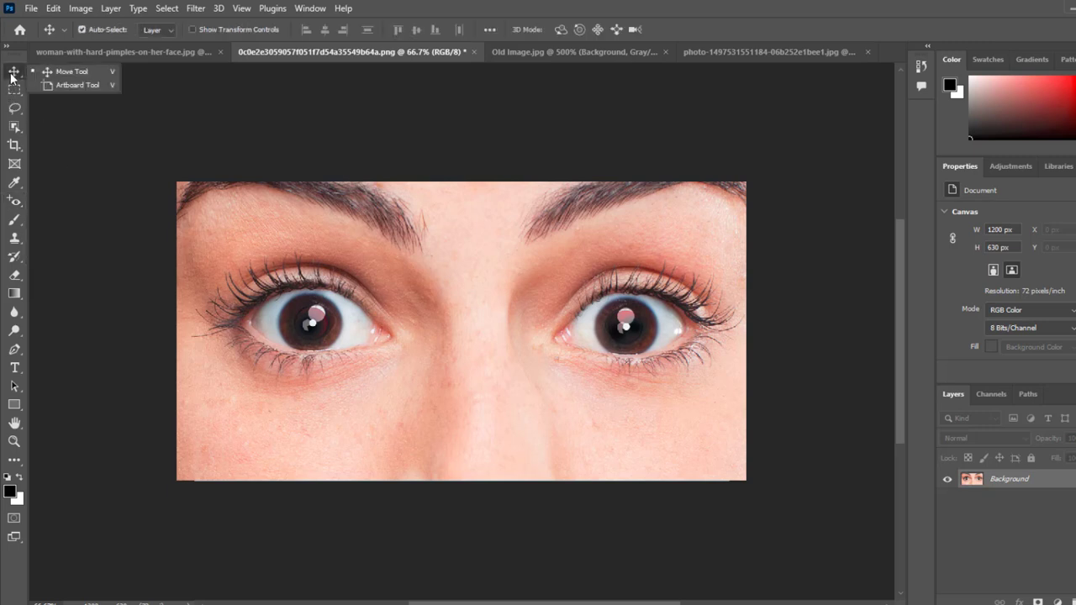